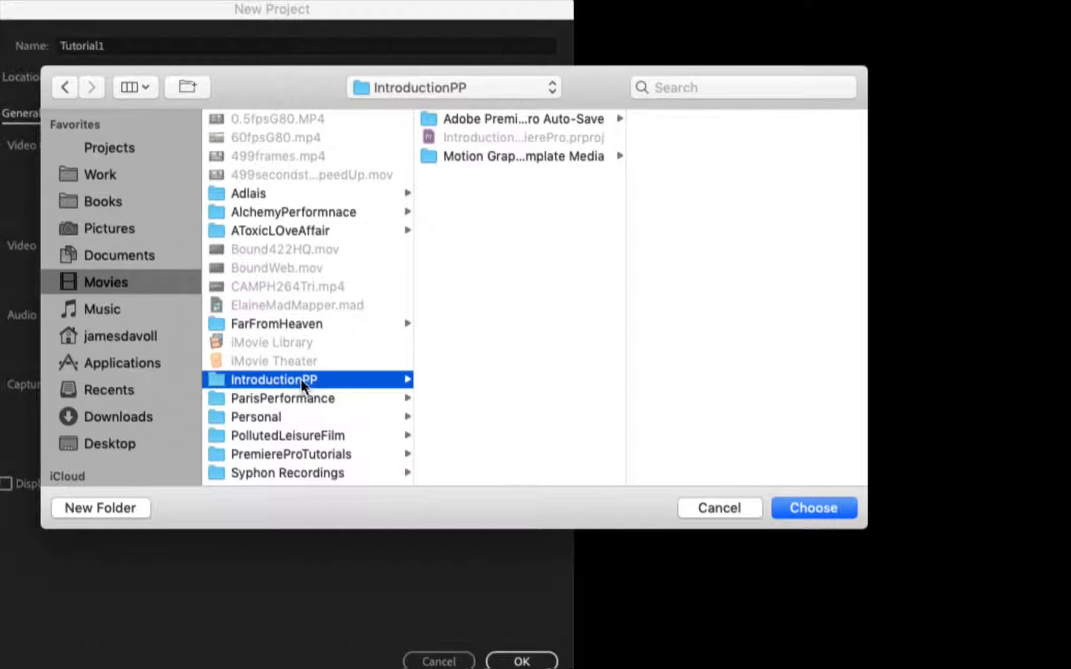
Step: Set the IntroductionPP folder as the project location, check the scratch disk settings, and create the Tutorial1 project
left_click(814, 507)
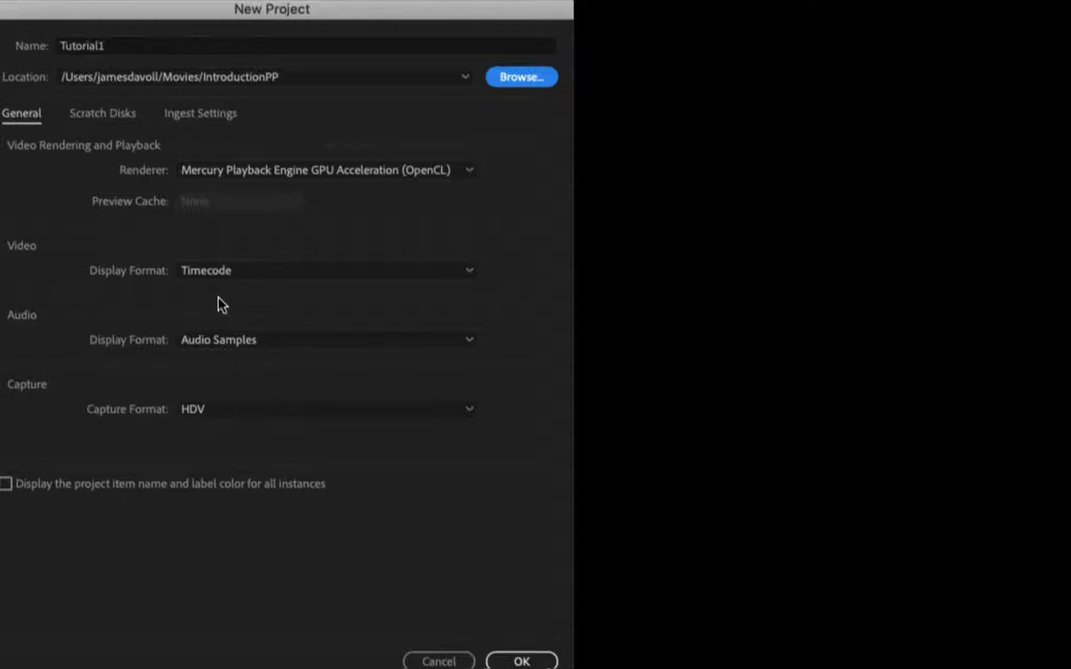
left_click(104, 113)
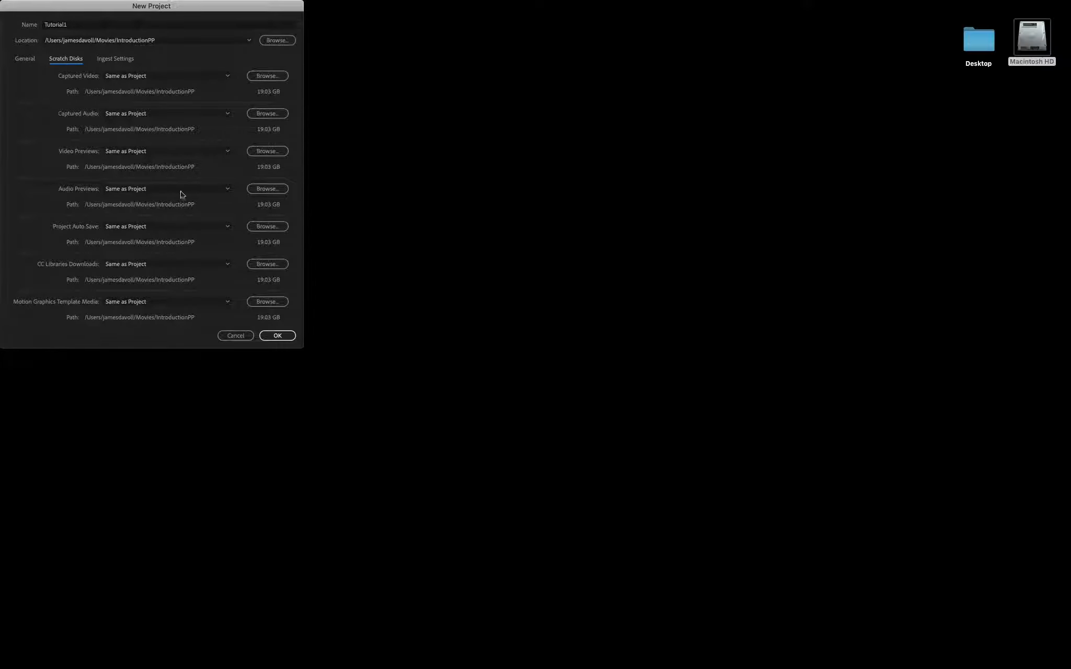
left_click(277, 336)
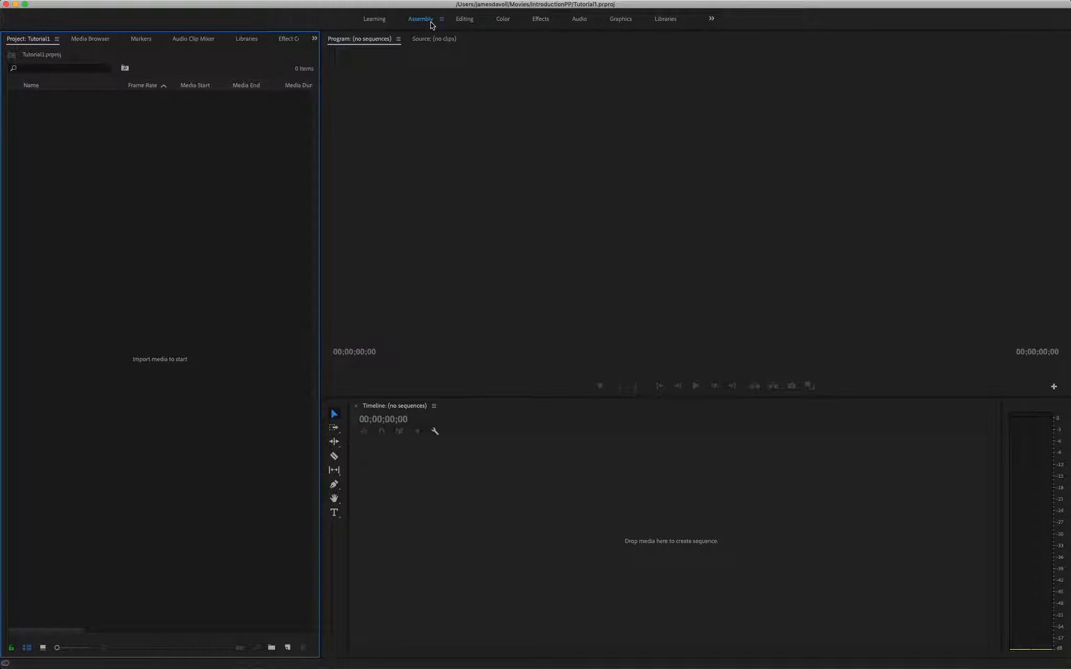
Step: View the Audio workspace layout and return to the Assembly workspace
left_click(582, 21)
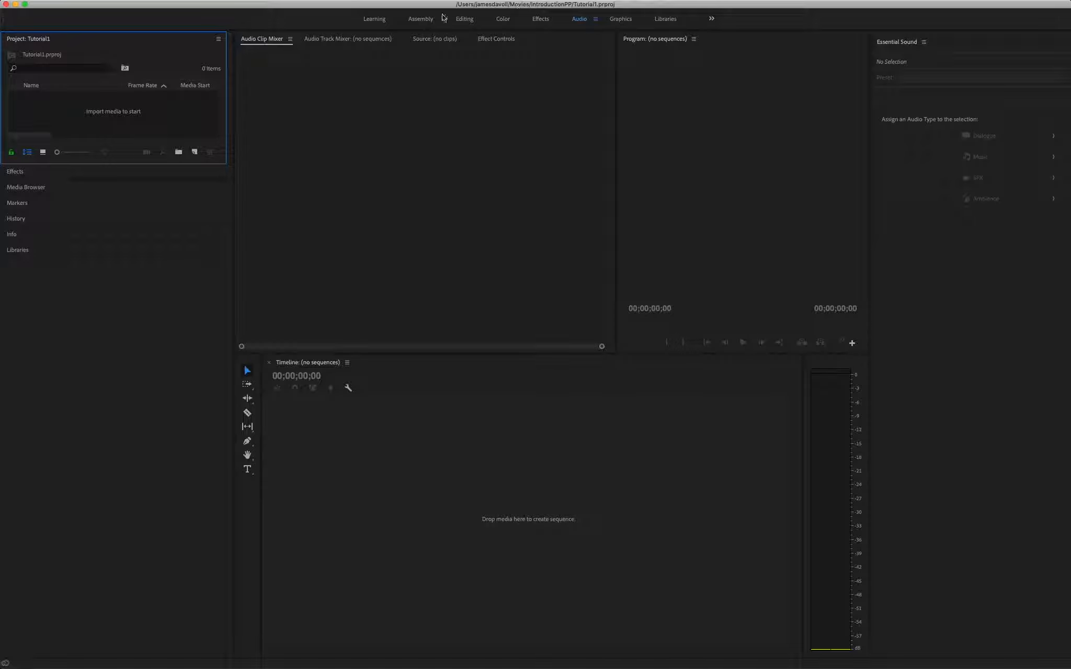
left_click(424, 20)
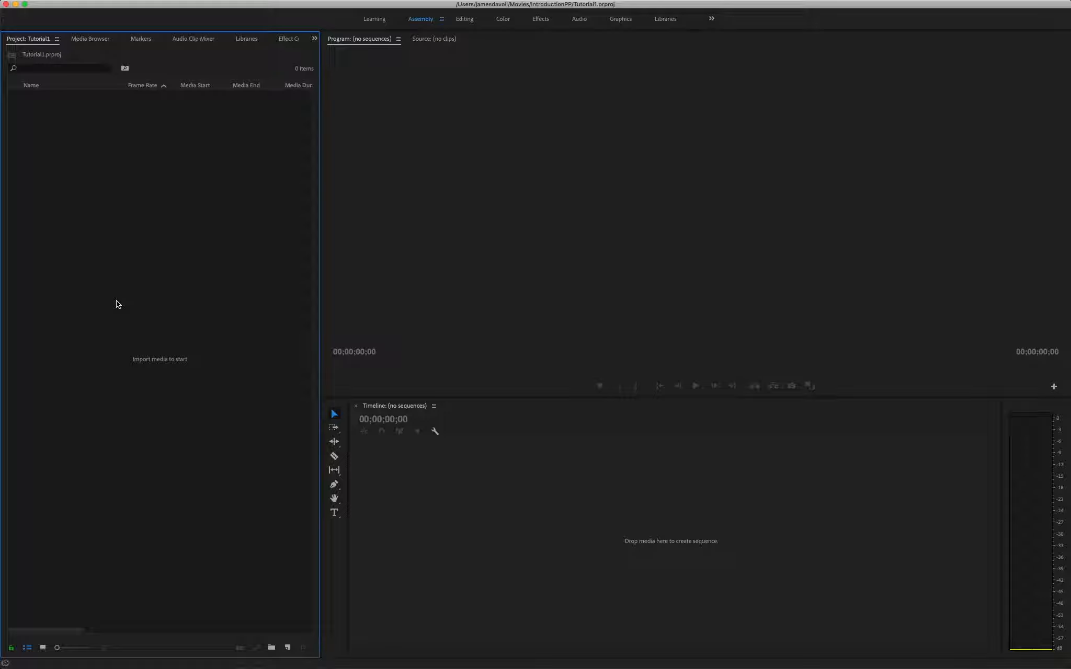
Step: Import the video file CAMPH264Tri.mp4 from the Movies folder into the project
right_click(163, 361)
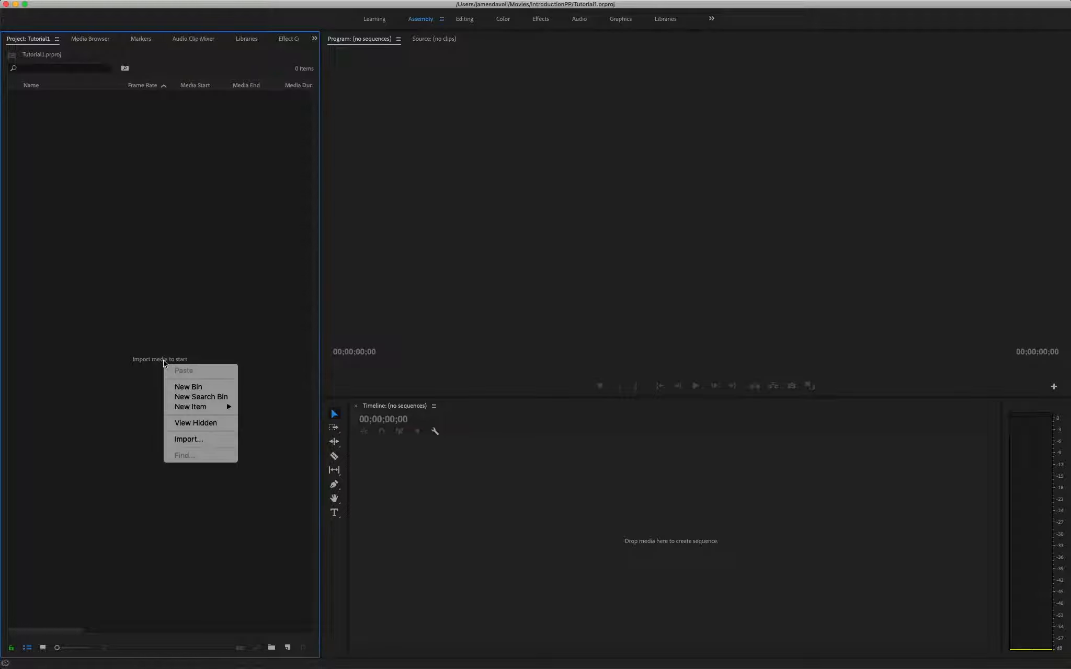
left_click(211, 440)
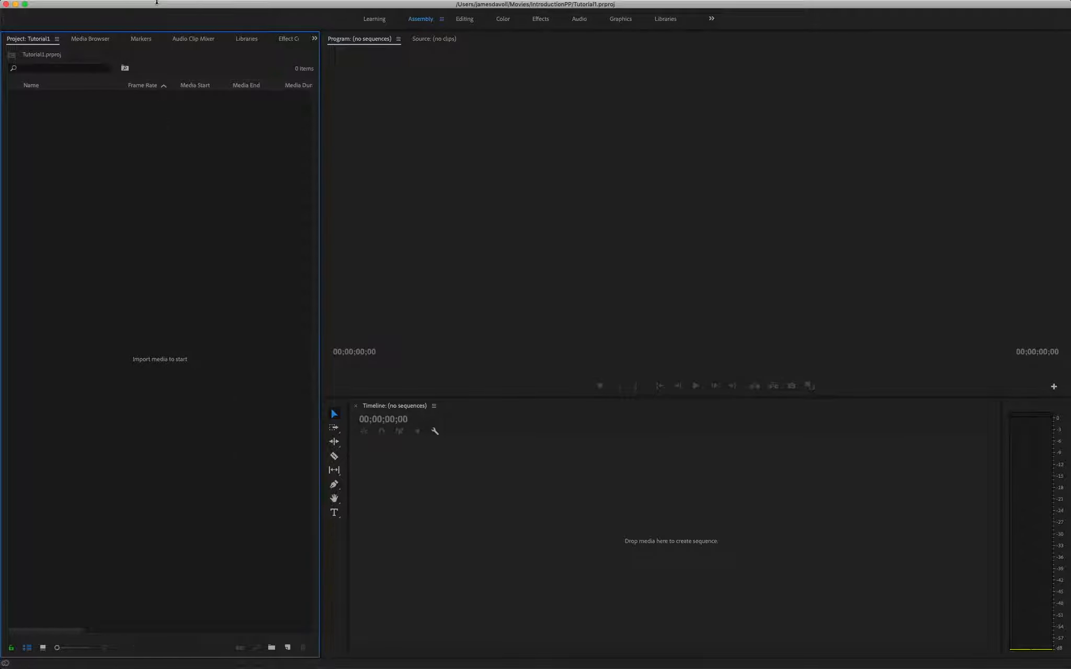
left_click(103, 5)
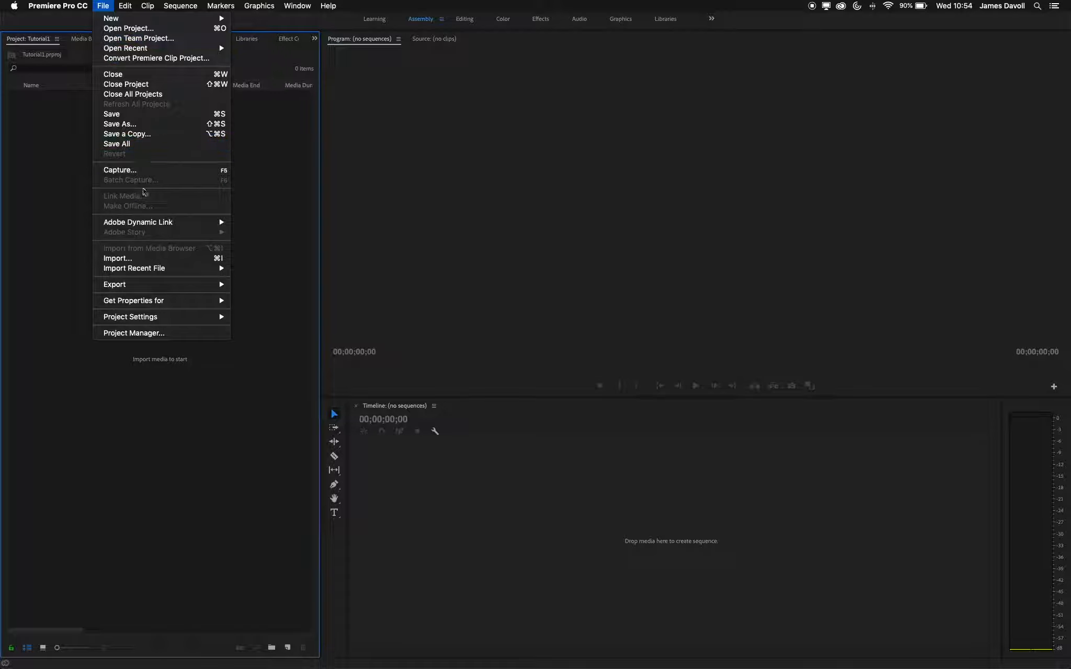
left_click(163, 259)
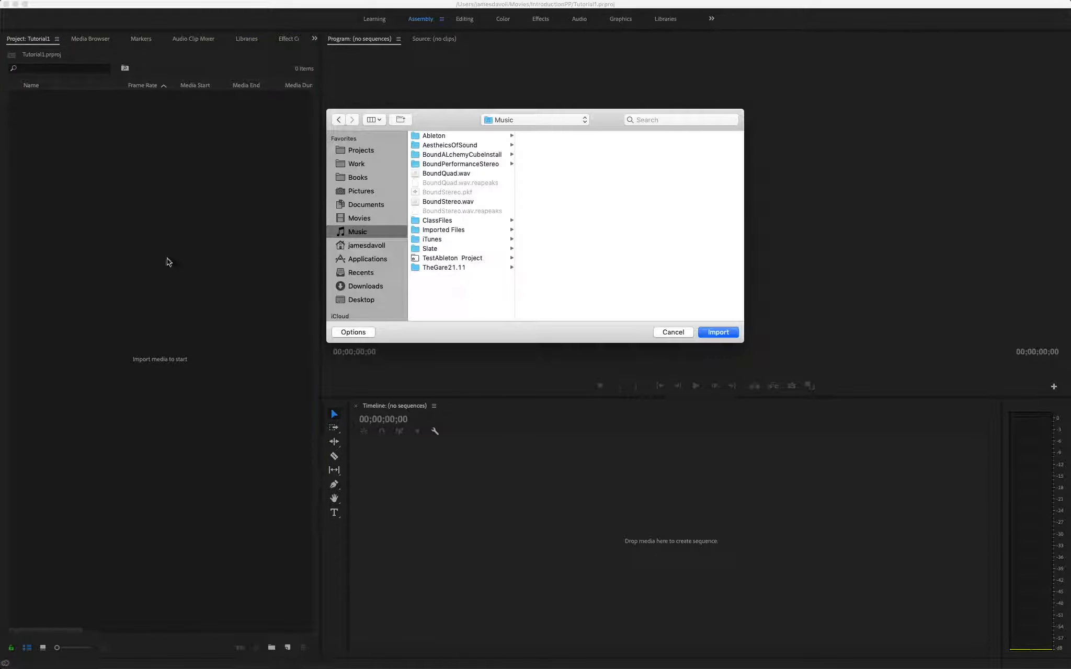
left_click(363, 218)
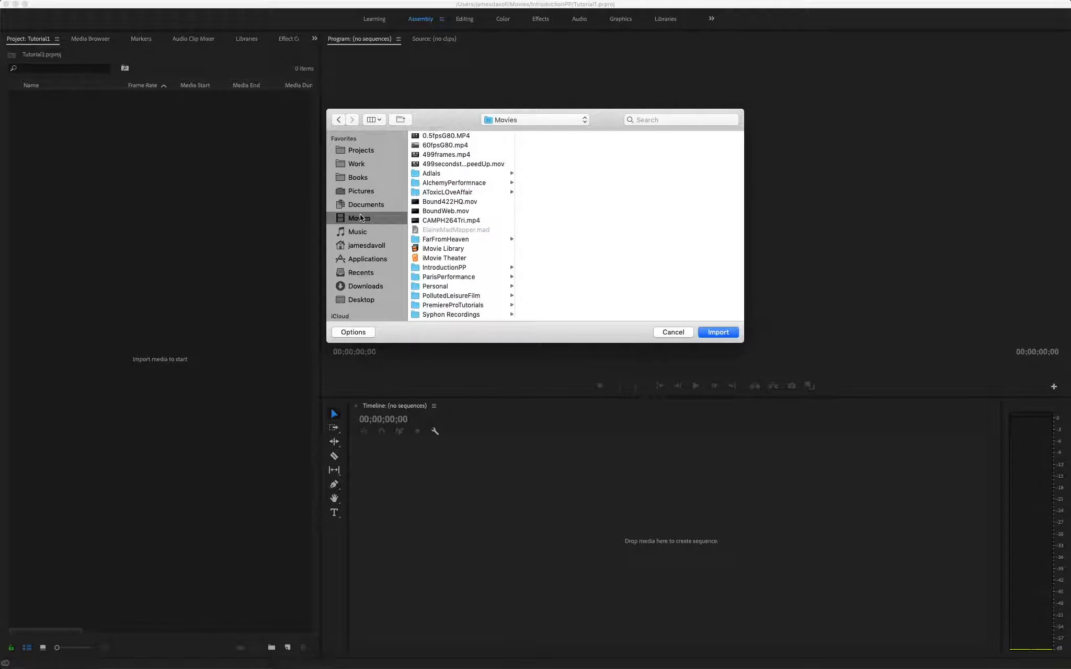
left_click(453, 220)
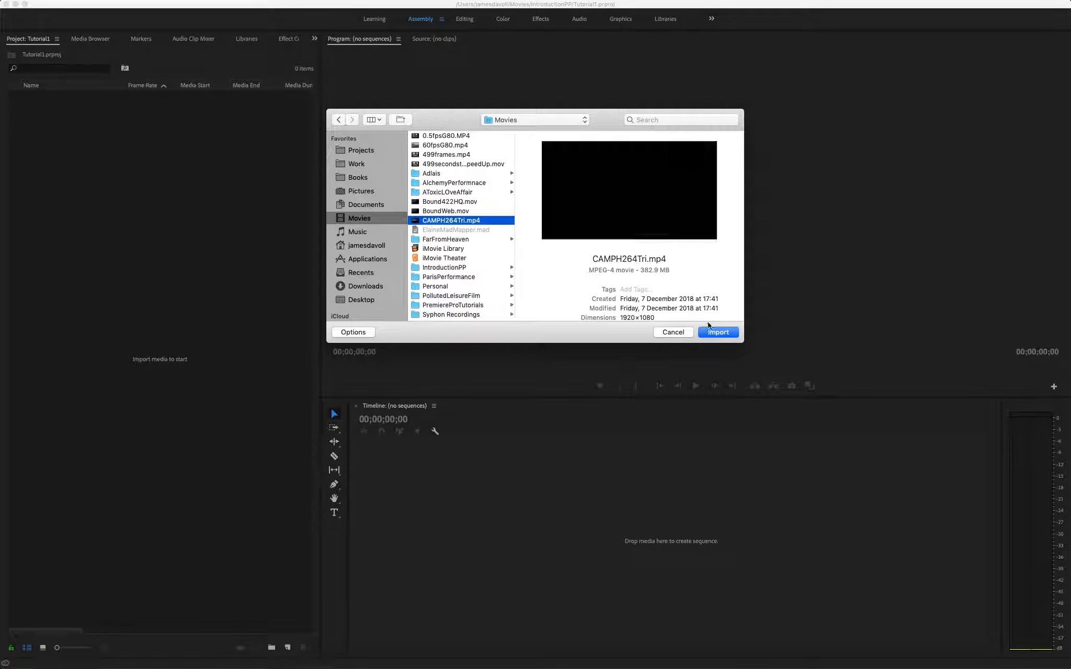
left_click(718, 333)
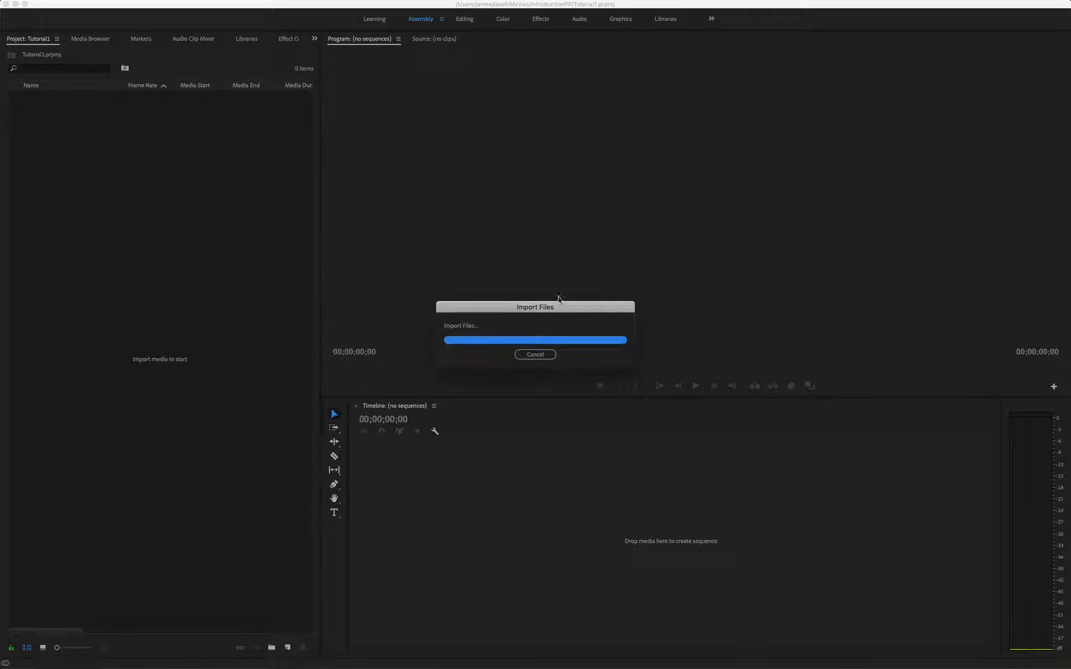
Step: Import the audio file BoundStereo.wav from the Music folder into the project
right_click(112, 200)
left_click(156, 280)
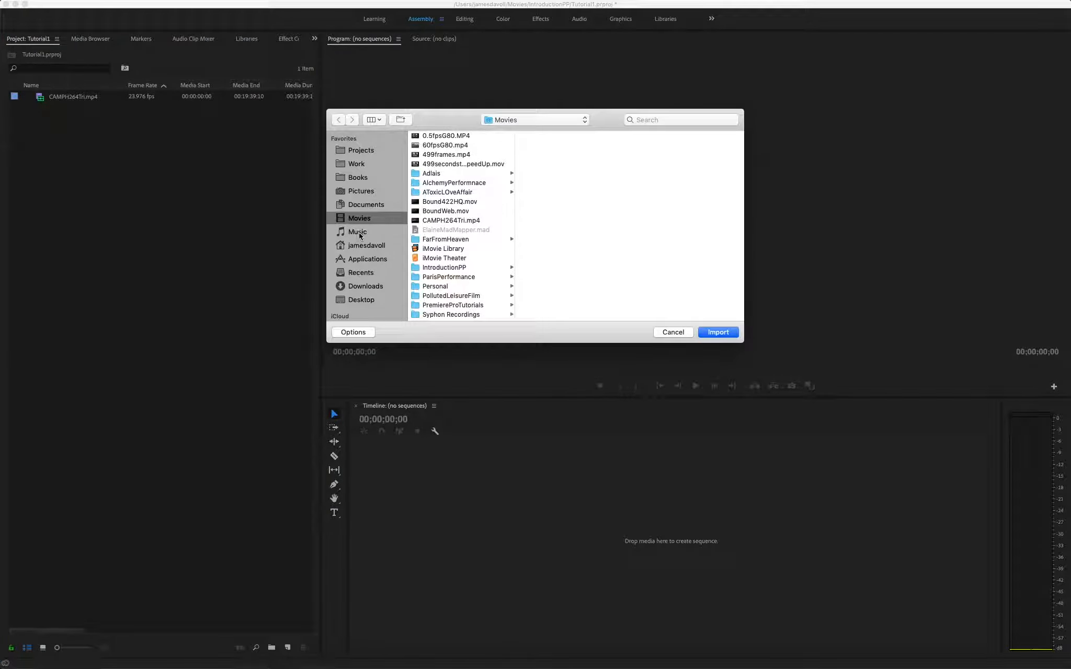
left_click(359, 232)
left_click(463, 202)
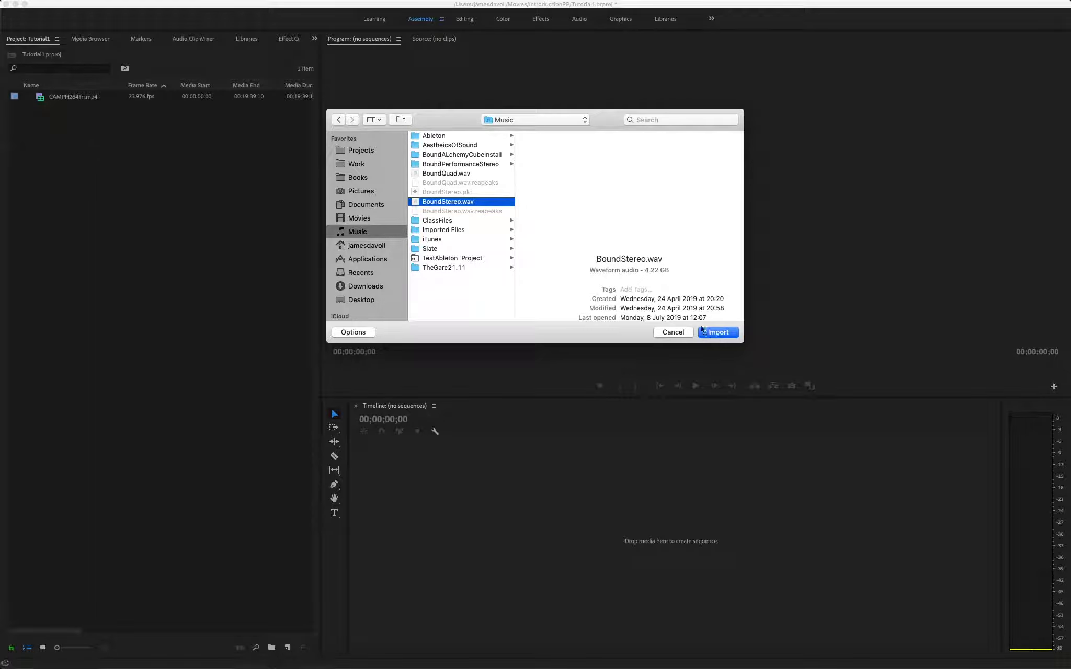
left_click(718, 333)
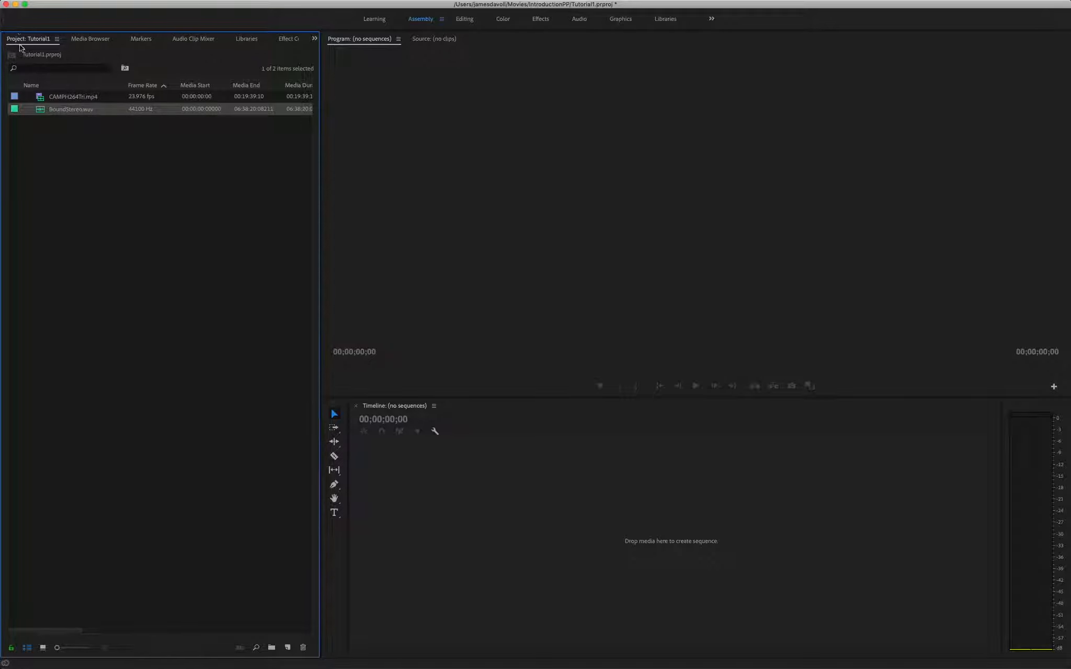
Step: Create a sequence from CAMPH264Tri.mp4 by placing the clip in the empty timeline
mouse_move(41, 99)
left_click(78, 100)
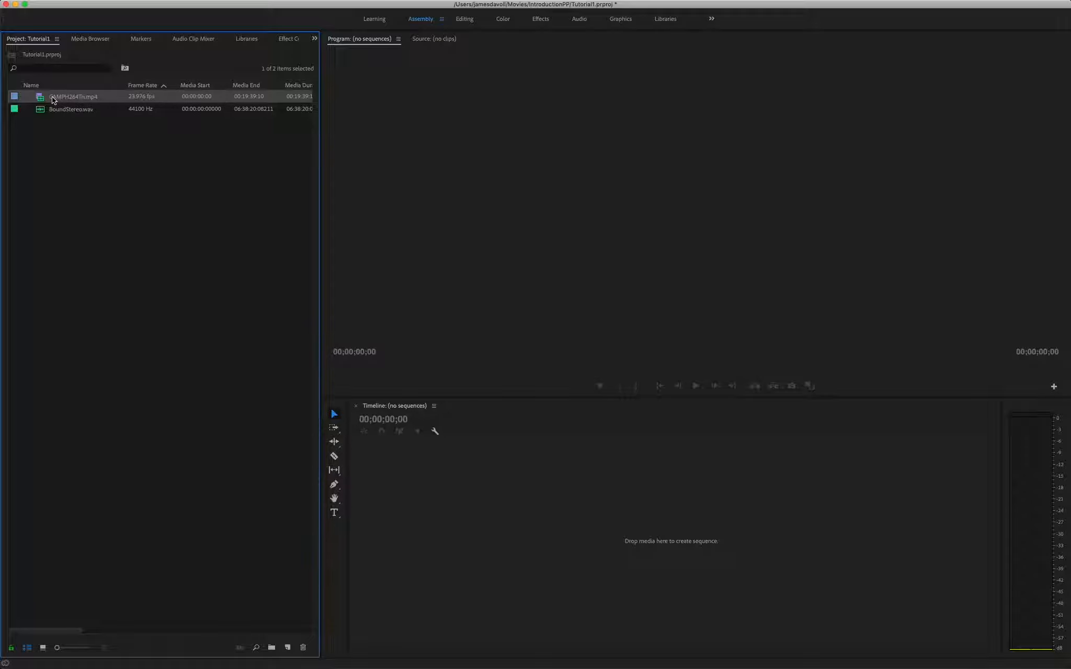
left_click_drag(55, 100, 468, 538)
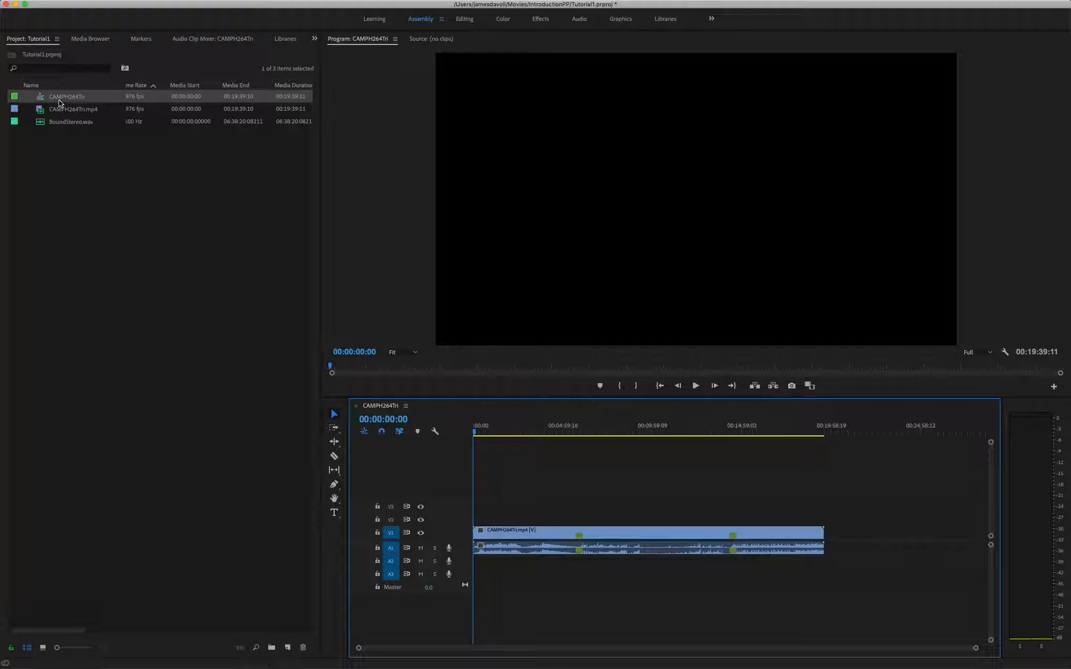
Step: Rename the CAMPH264Tri sequence as Tutorial1 in the project
mouse_move(59, 101)
left_click(62, 99)
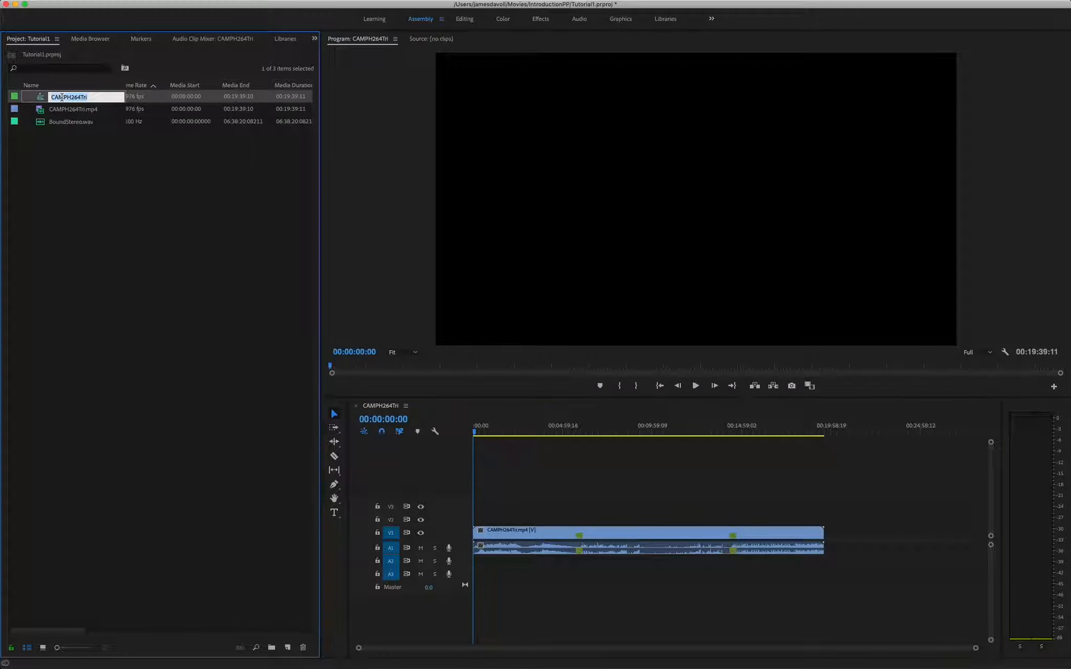
type("Tutorial1")
key("Tab")
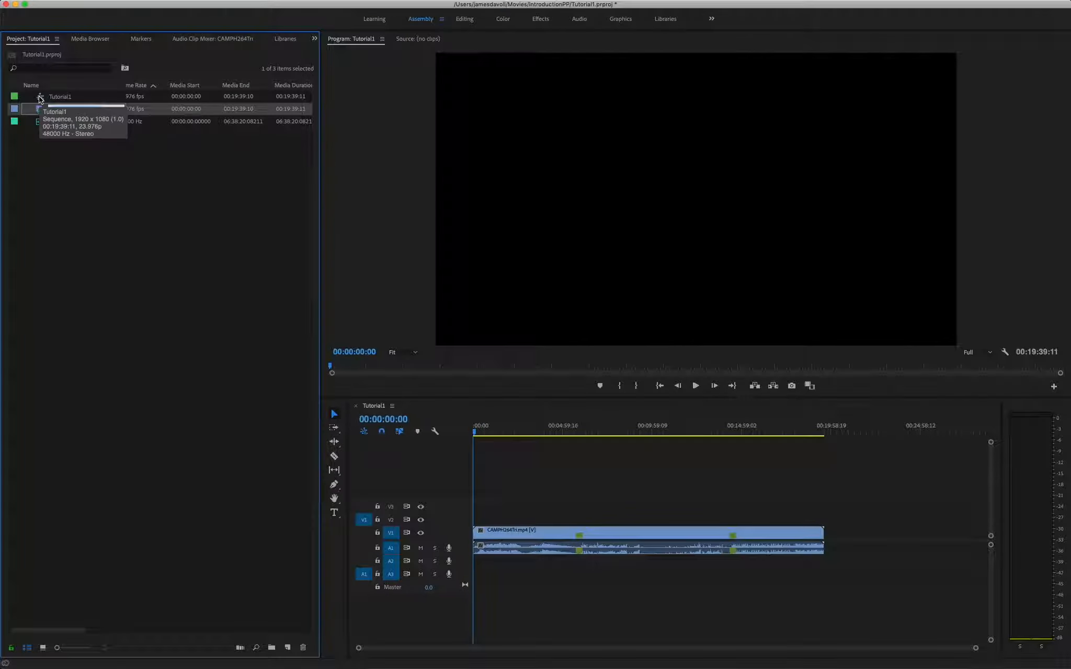
left_click(100, 296)
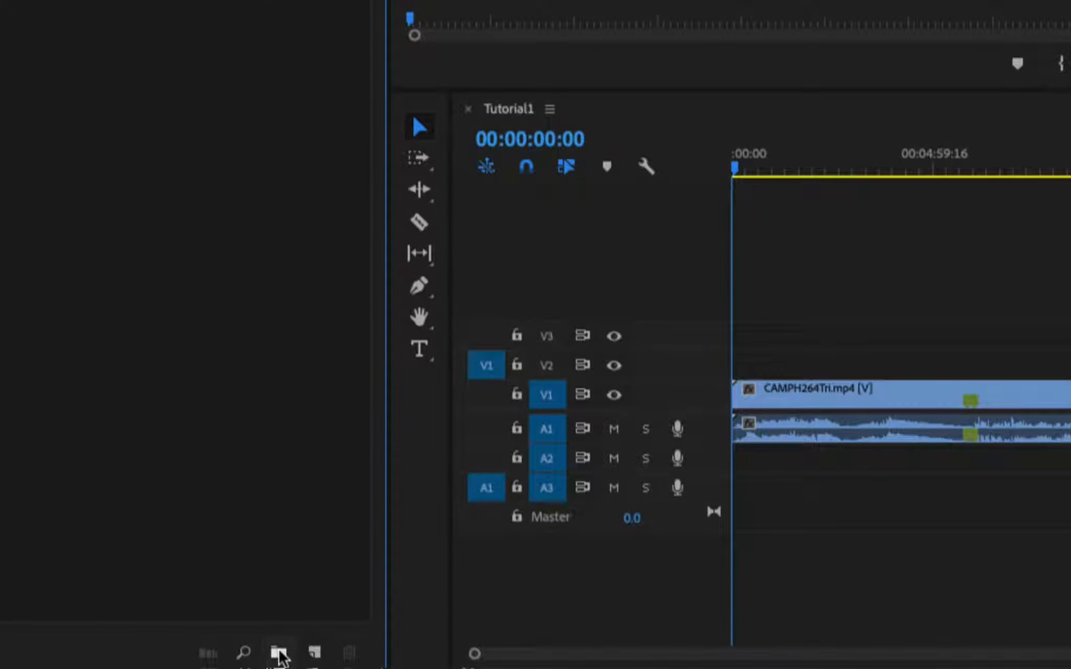
Step: Create a new bin named Video in the project
left_click(278, 654)
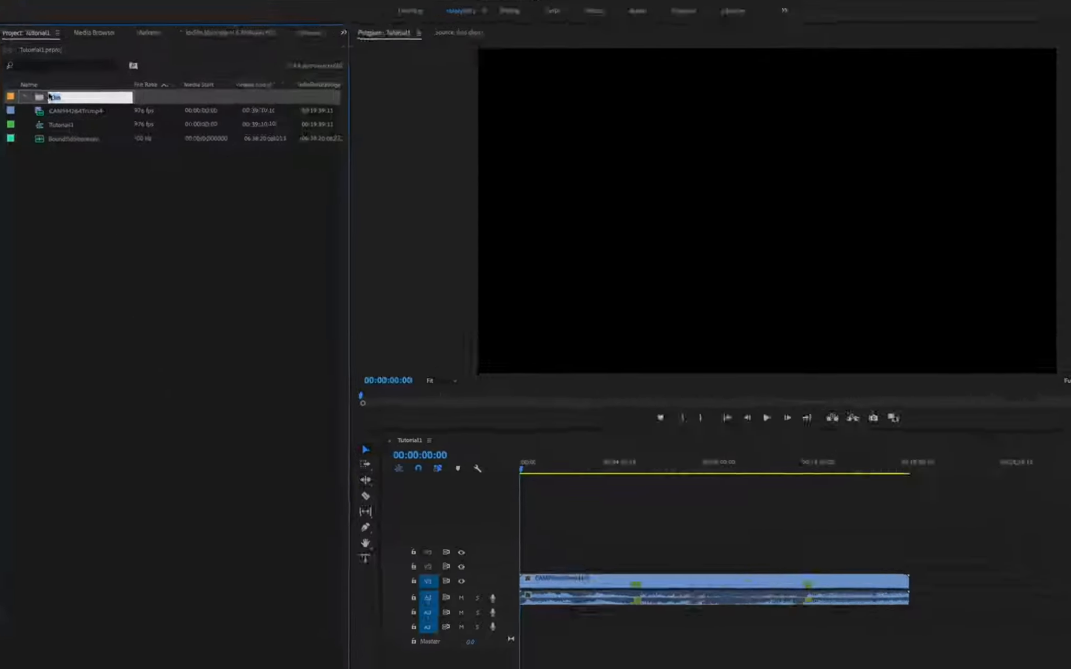
type("Vido")
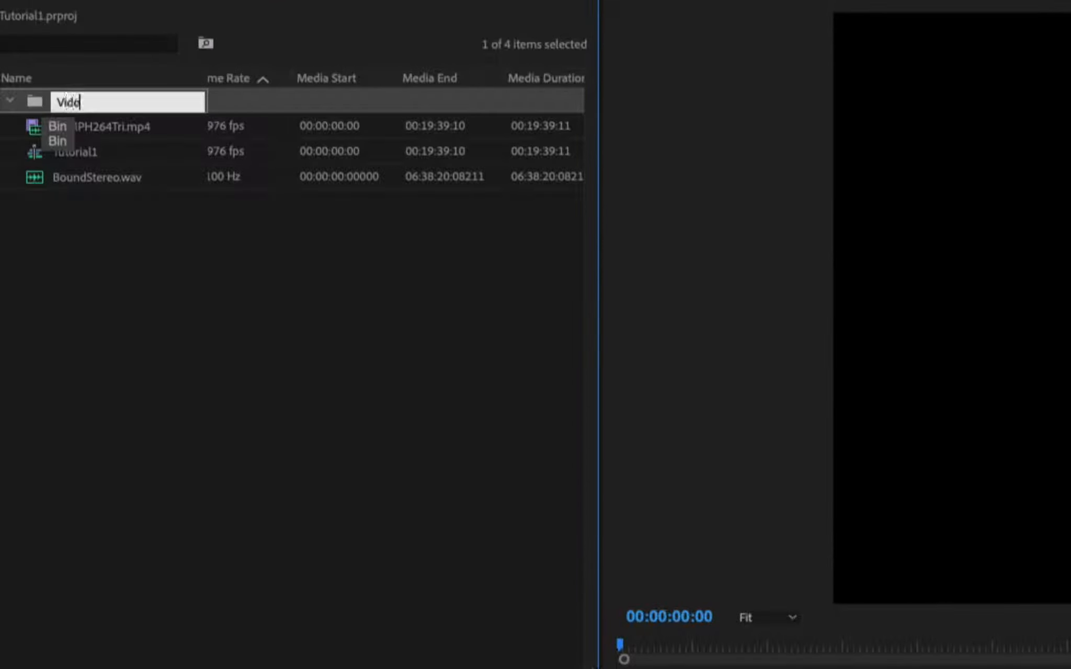
key("BackSpace")
type("eo")
key("Tab")
left_click(253, 280)
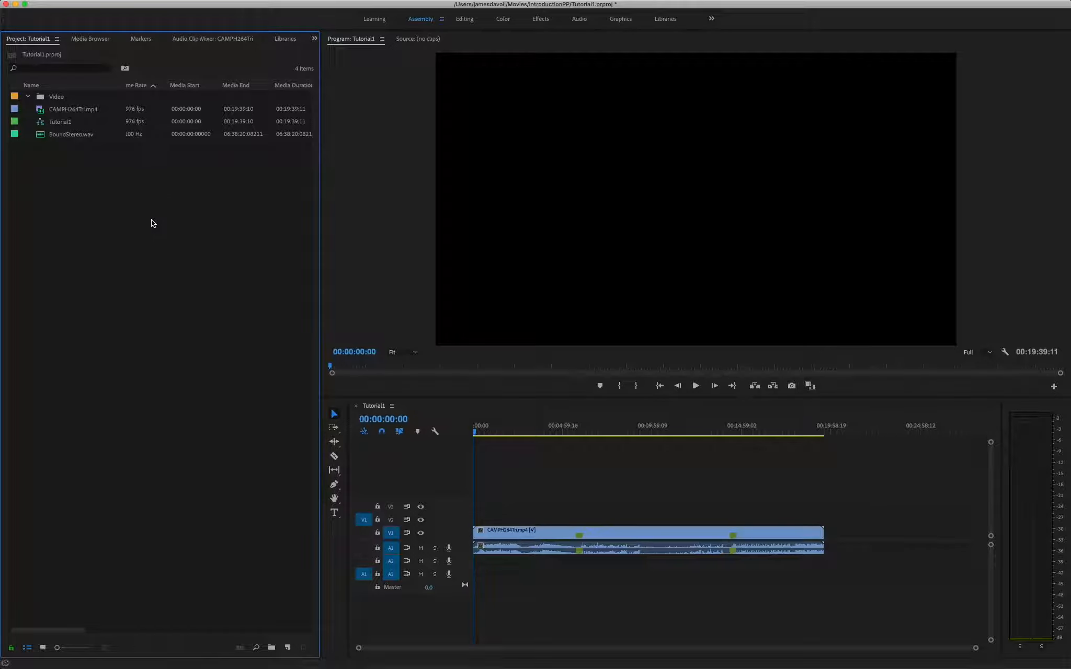
Step: Create a second bin named Audio at the top level of the project
mouse_move(135, 2)
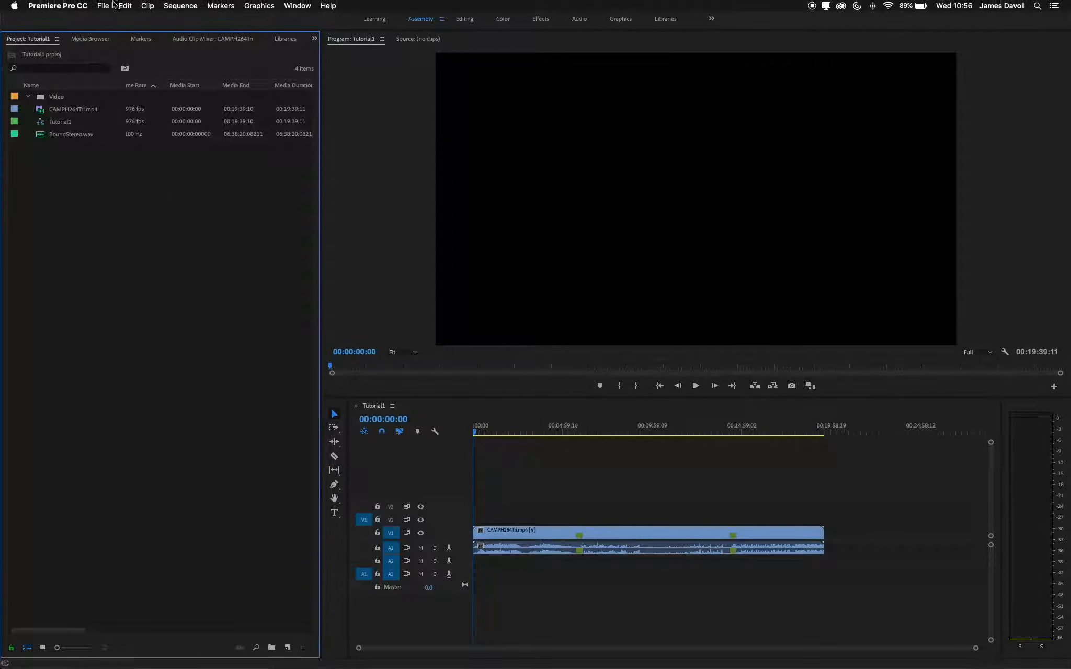
left_click(103, 6)
mouse_move(111, 20)
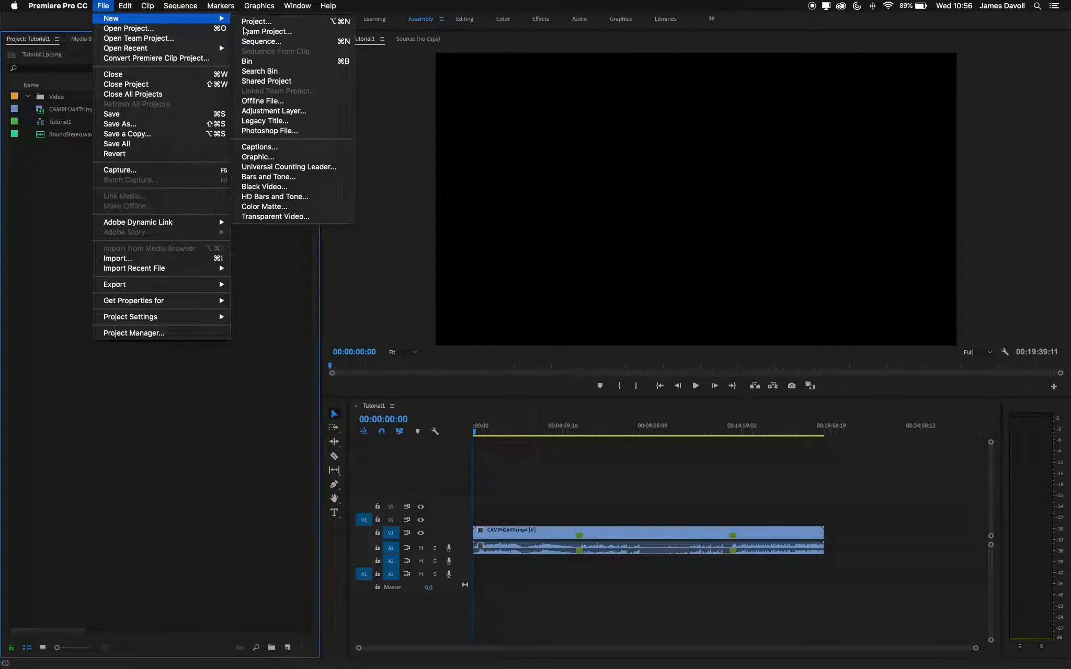
left_click(343, 64)
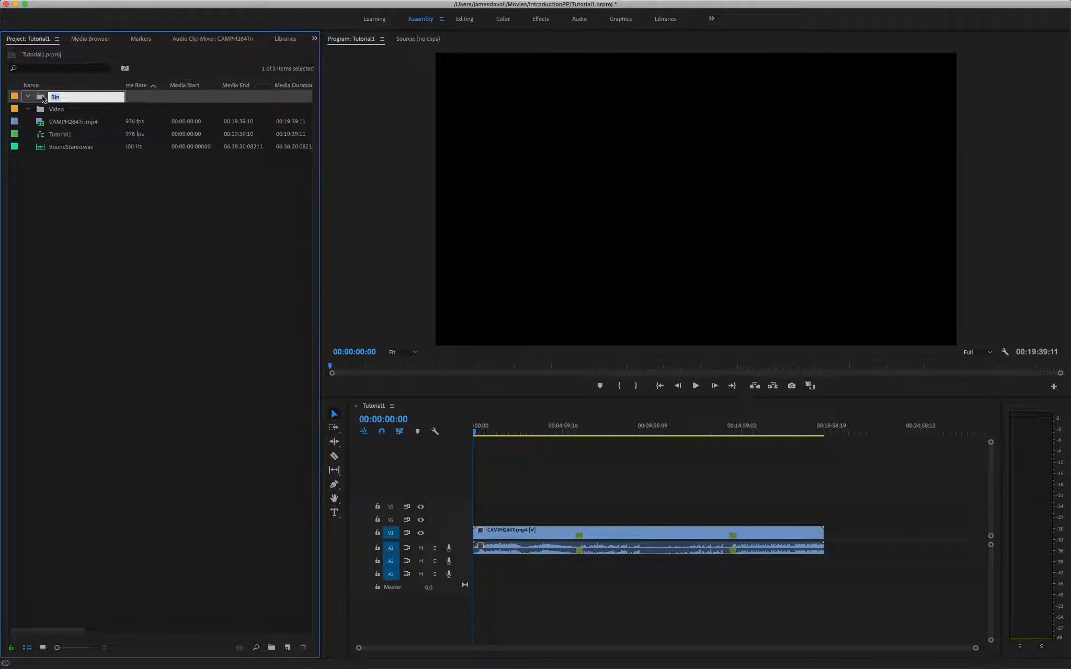
type("A")
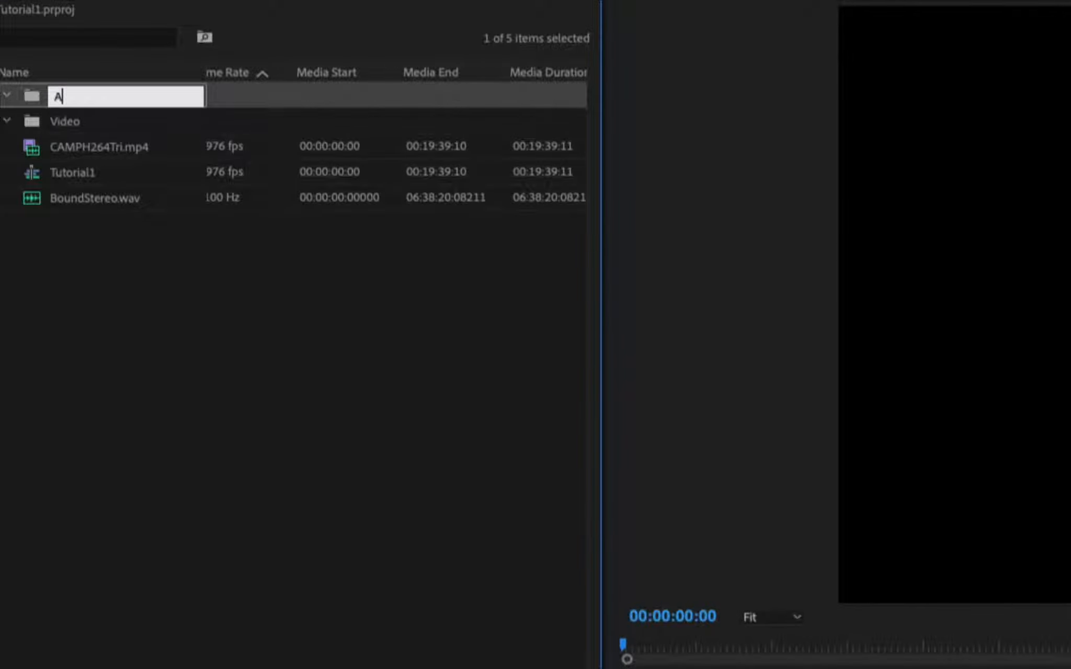
type("udio")
key("Tab")
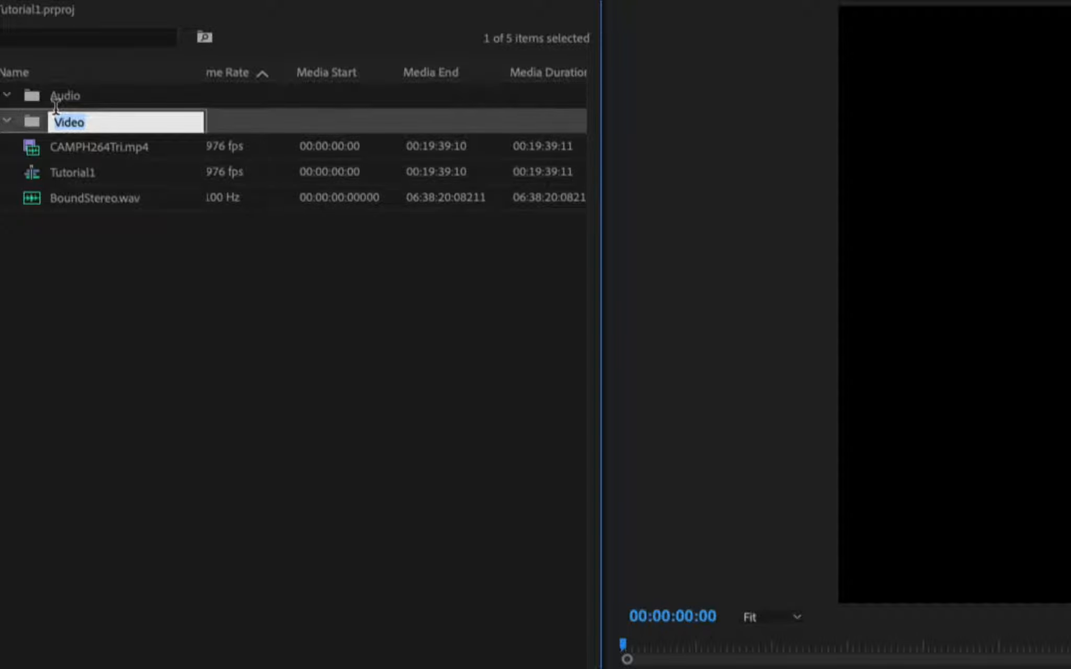
left_click(178, 256)
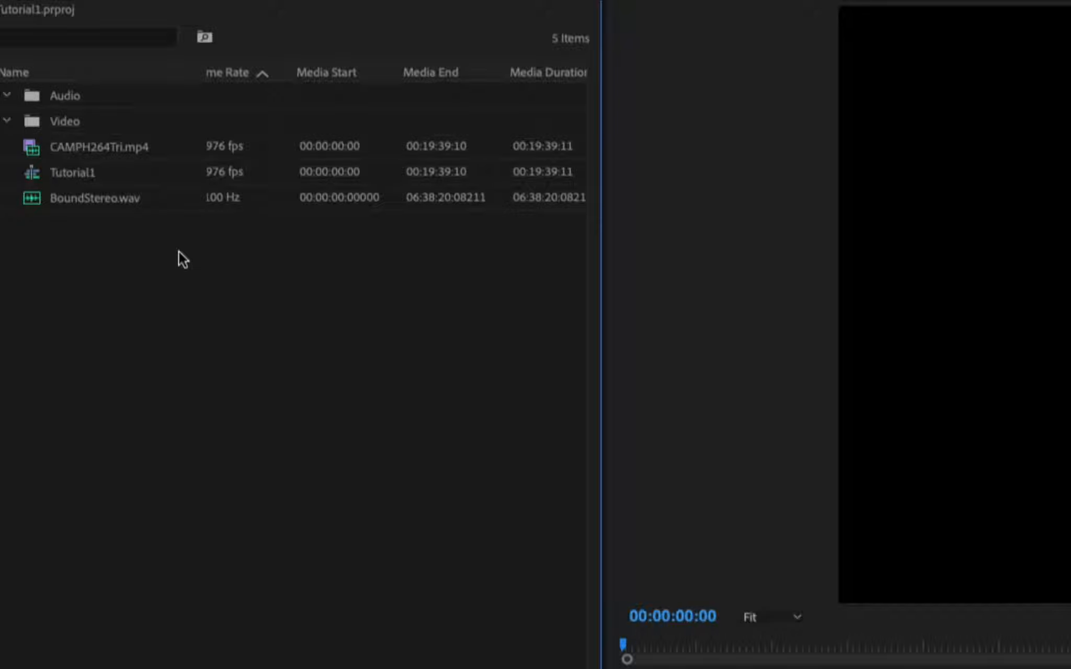
Step: Create a third bin named Sequences alongside the Audio and Video bins
key("ctrl+b")
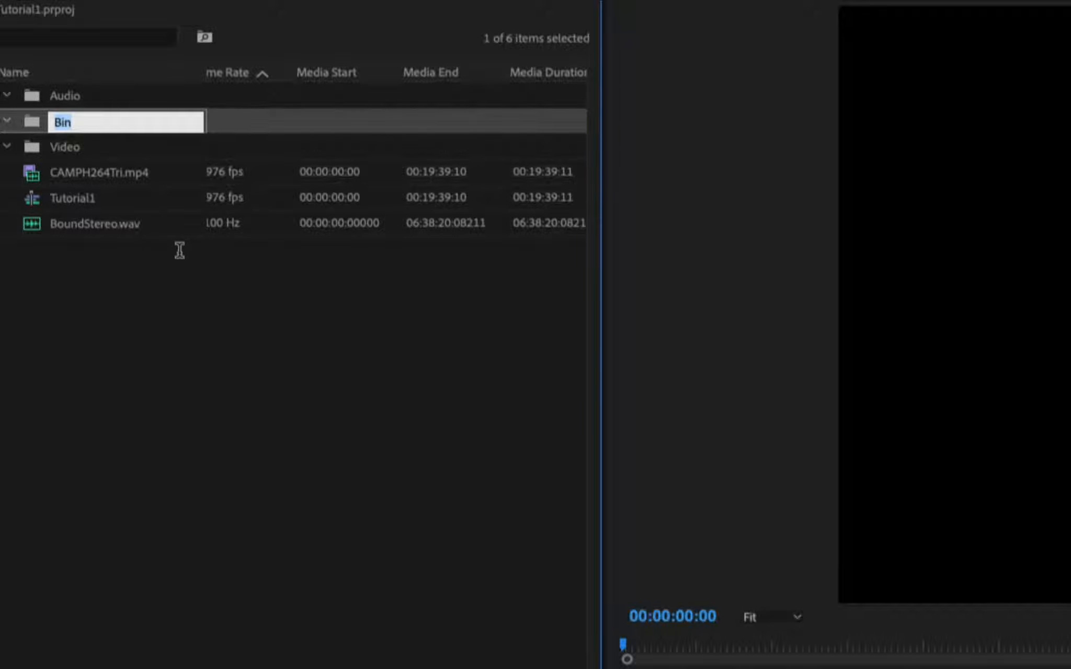
type("Sequences")
key("Tab")
left_click(91, 242)
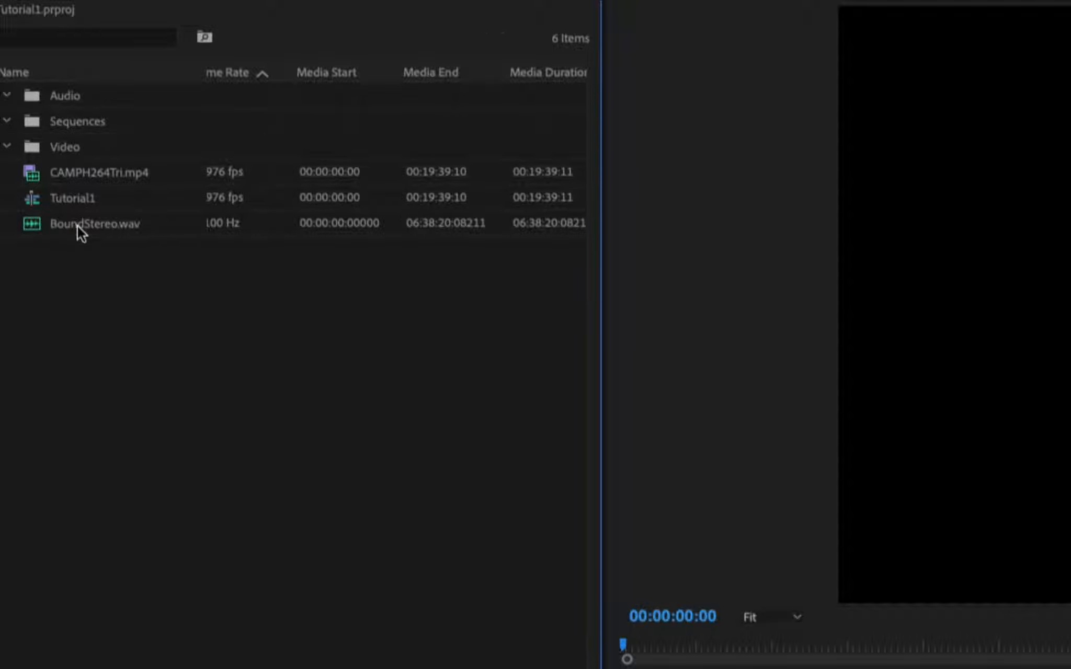
Step: Move BoundStereo.wav into the Audio bin and CAMPH264Tri.mp4 into the Video bin
left_click(77, 225)
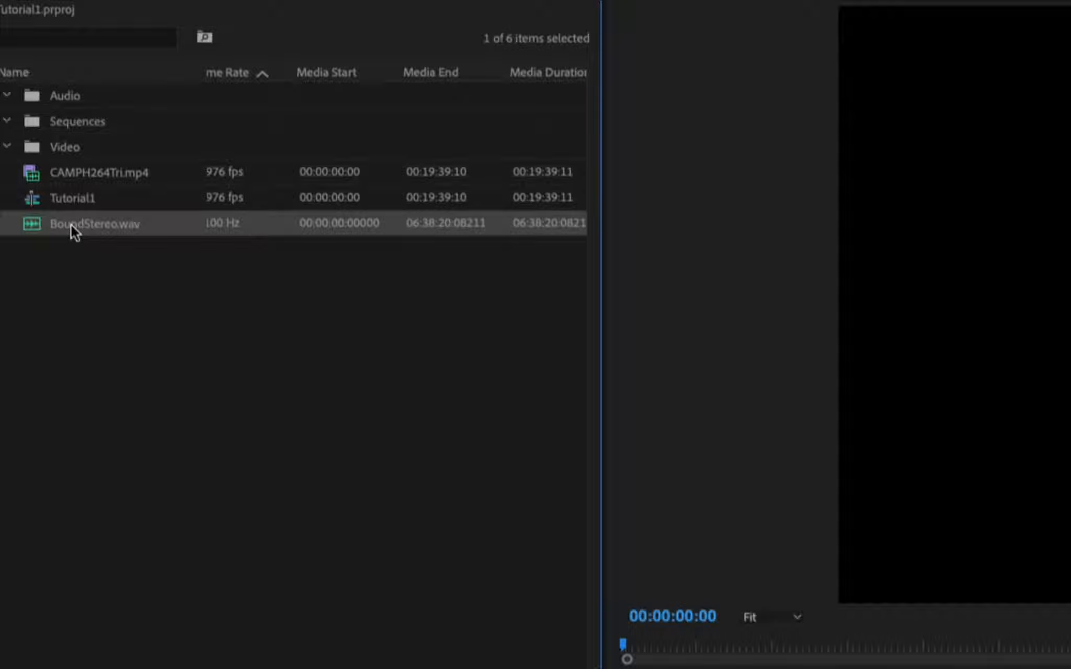
left_click_drag(70, 225, 66, 95)
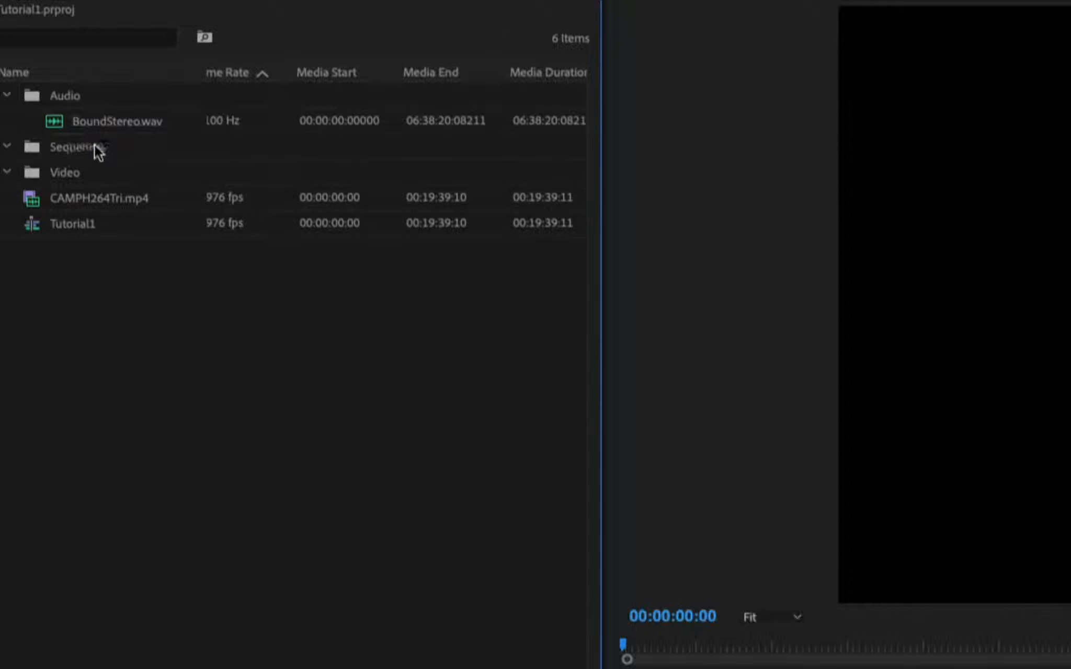
left_click(69, 202)
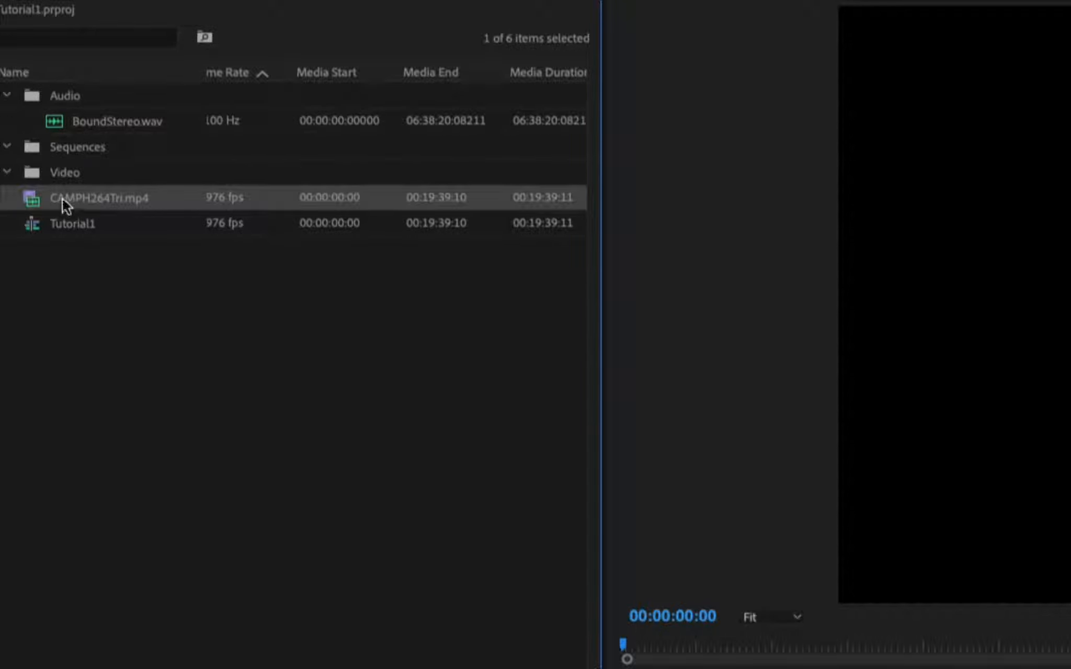
left_click_drag(62, 198, 61, 173)
Step: Move the Tutorial1 sequence into the Sequences bin
left_click(69, 221)
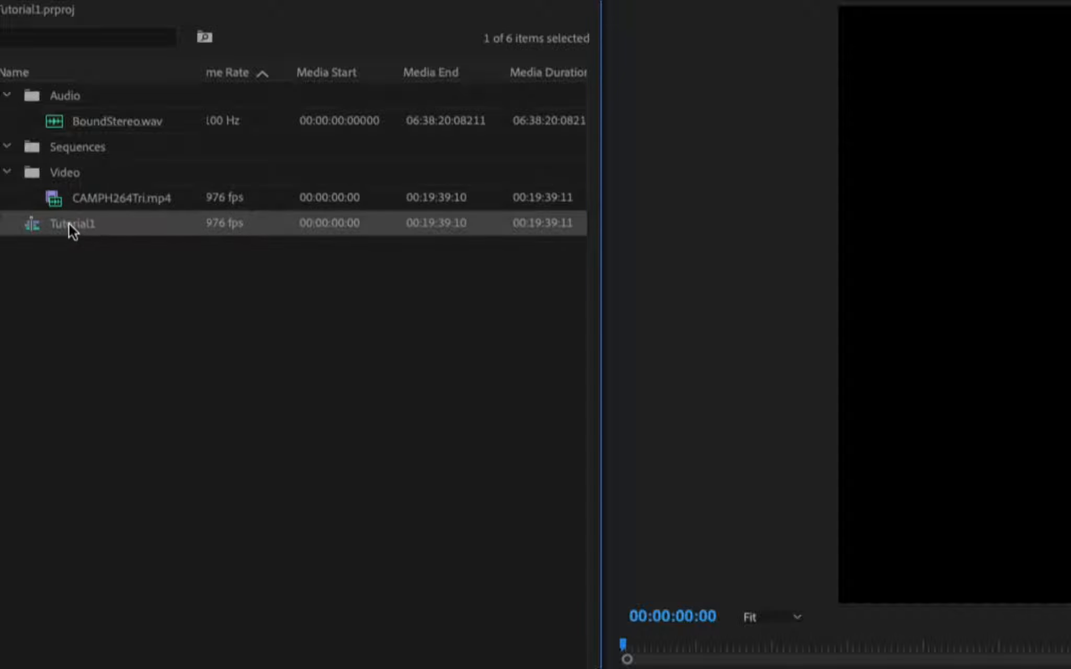
left_click_drag(68, 223, 72, 144)
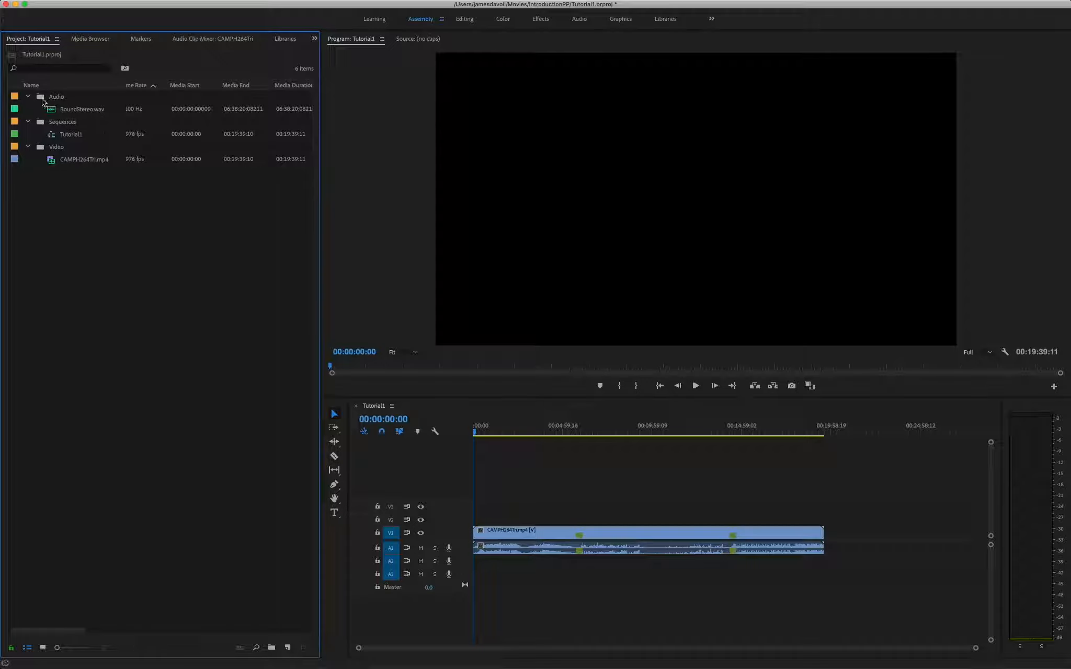
Step: Create a sub-bin named Archive inside the Video bin
left_click(56, 147)
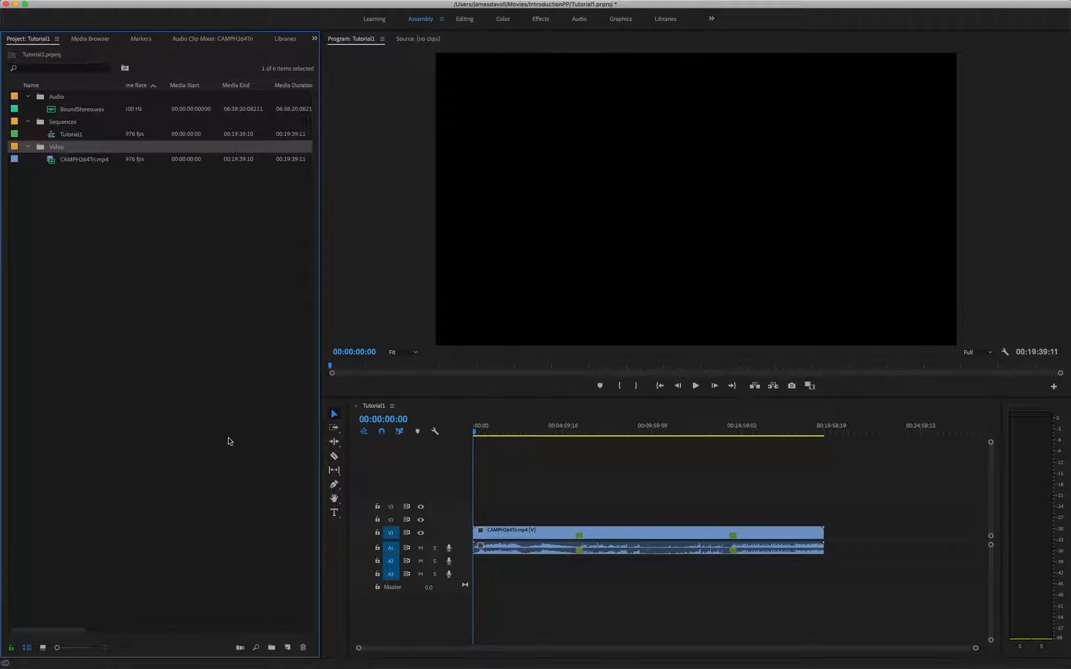
left_click(272, 650)
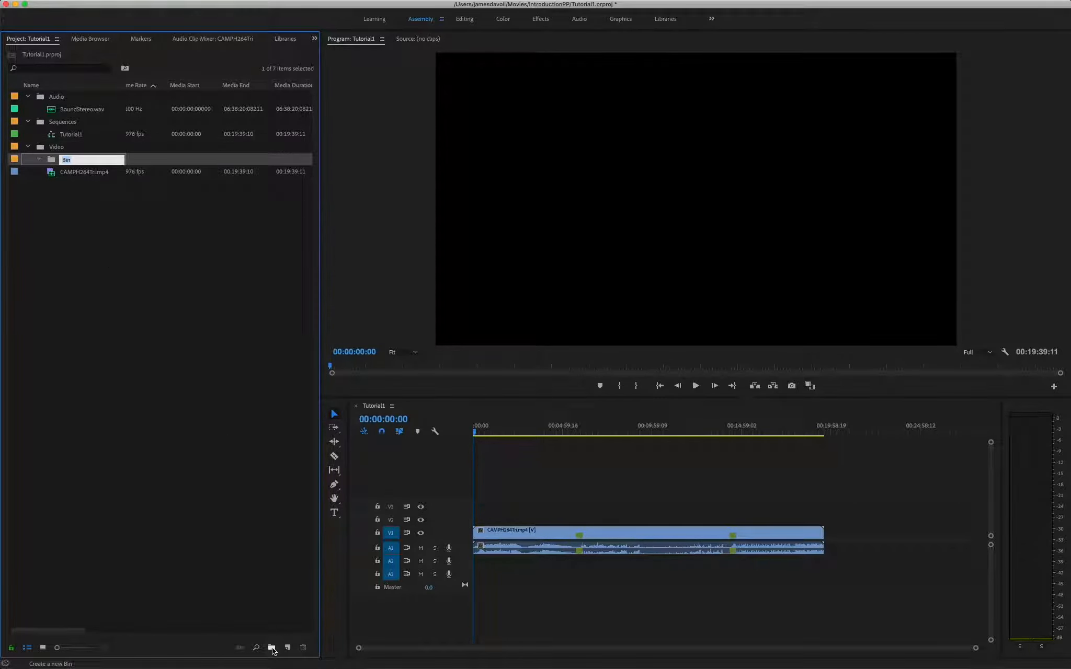
type("Archive")
key("Tab")
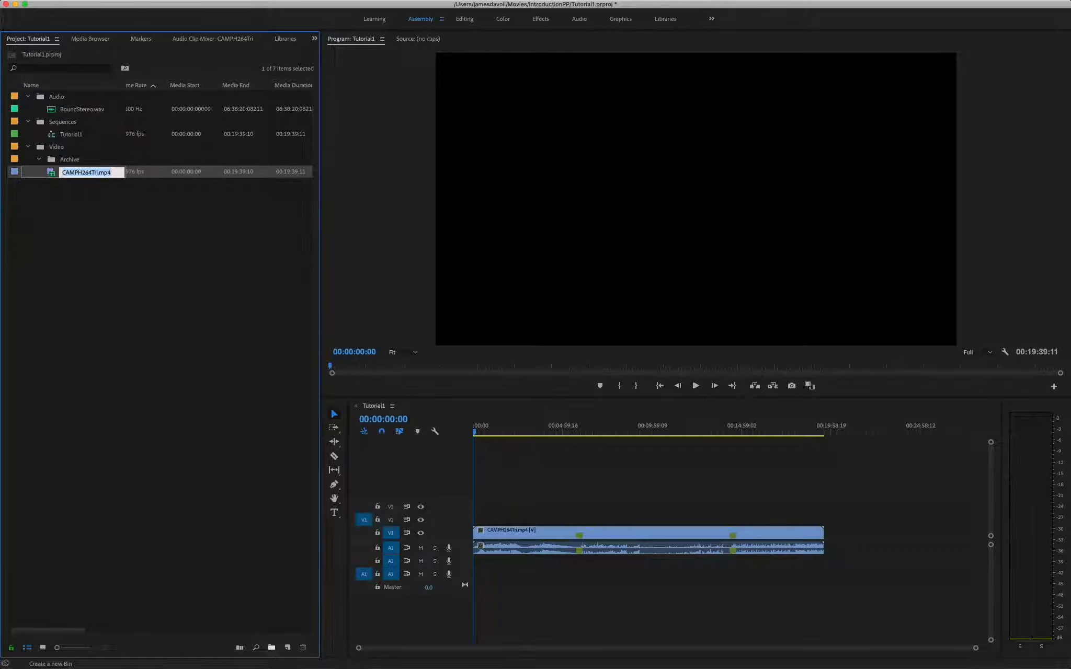
Step: Create a second sub-bin named Camera inside the Video bin, alongside Archive
left_click(68, 148)
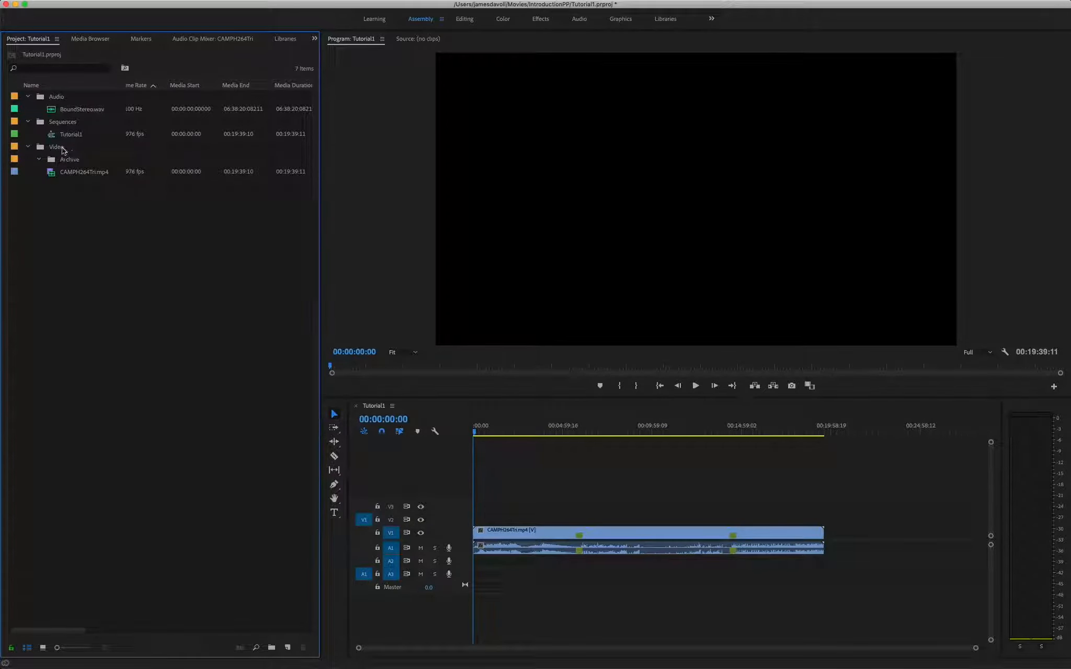
left_click(272, 649)
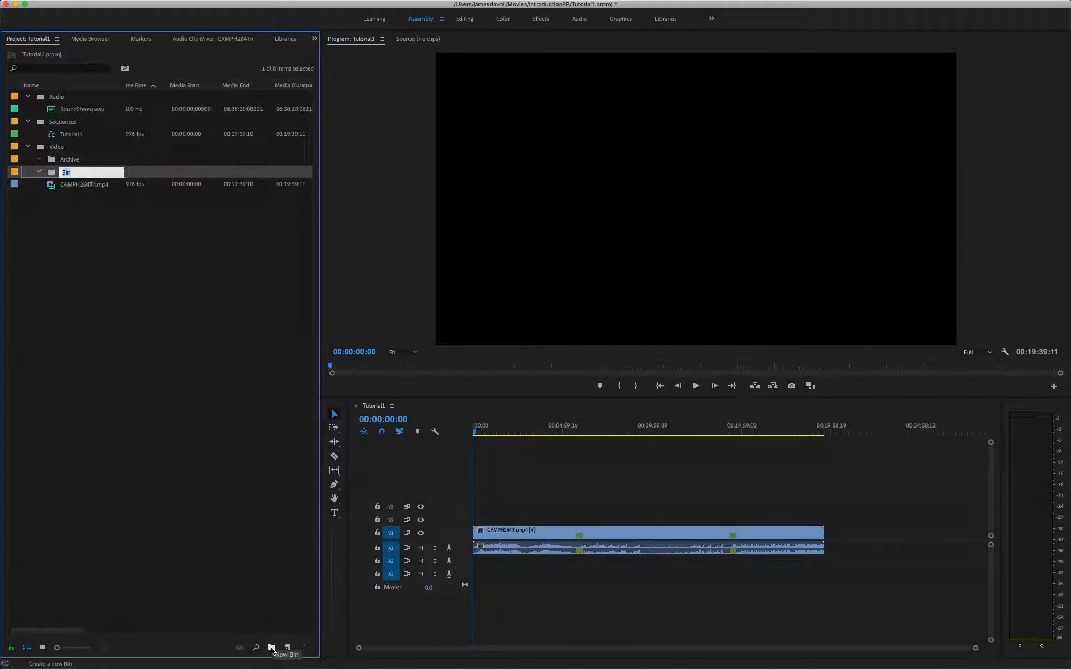
type("Camera")
key("Tab")
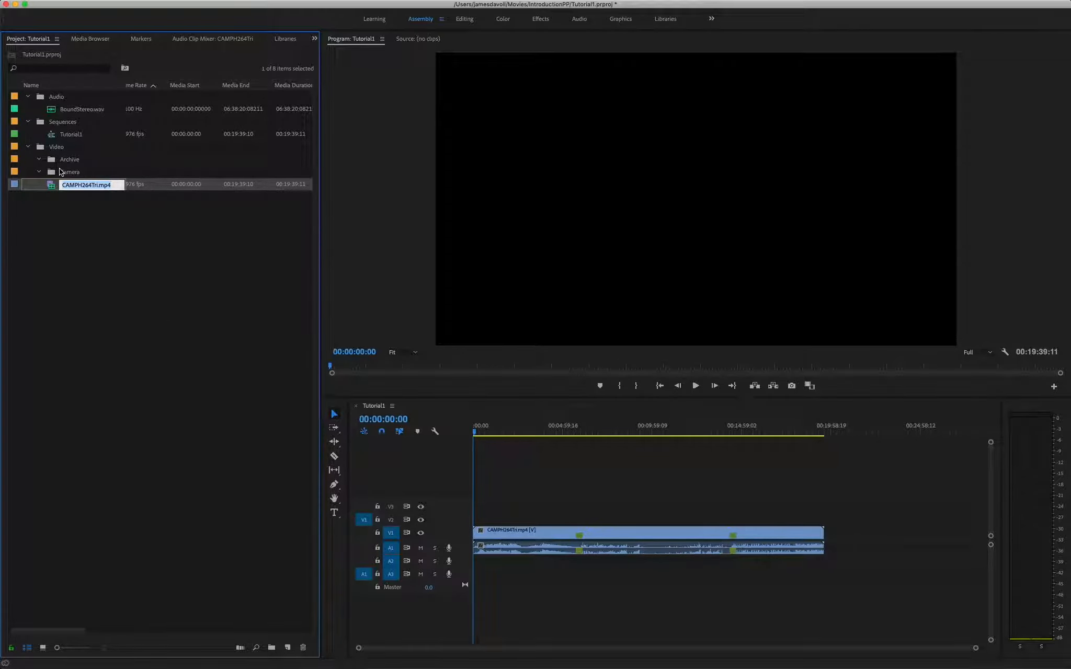
left_click(138, 250)
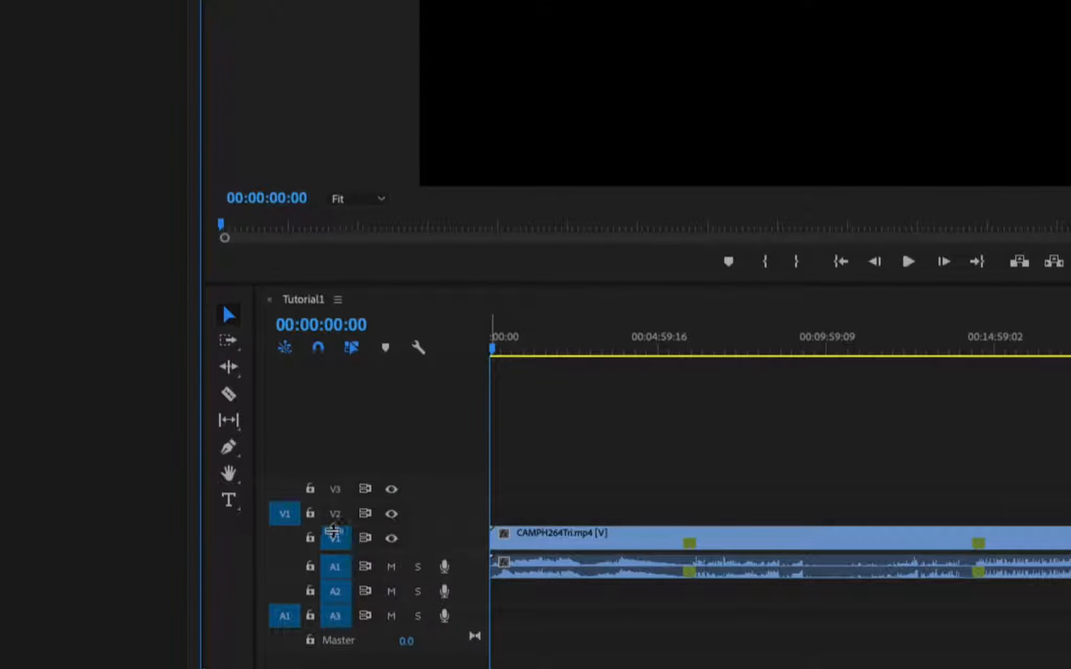
Step: Expand video track V1 in the timeline and rename it Camera
double_click(339, 531)
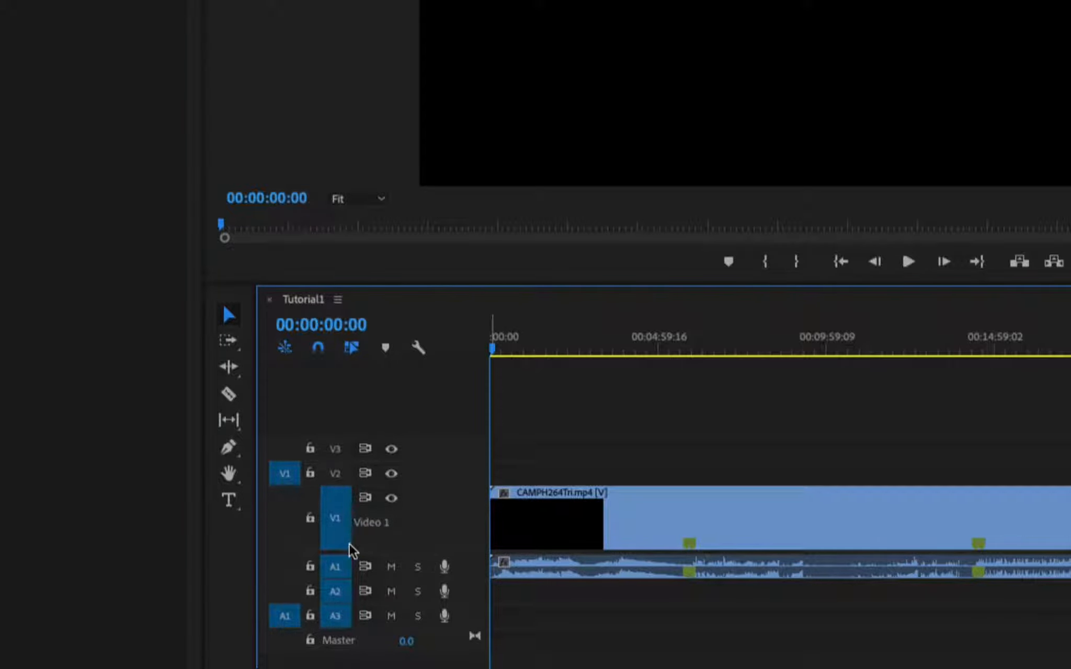
scroll(371, 524, "up", 1)
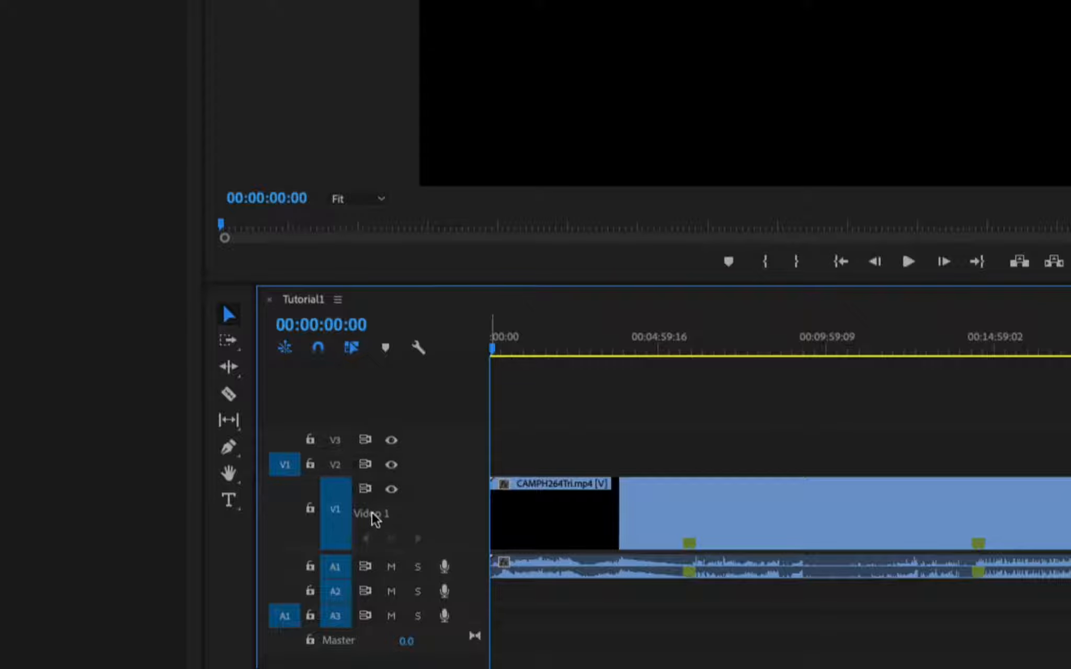
right_click(373, 518)
left_click(410, 531)
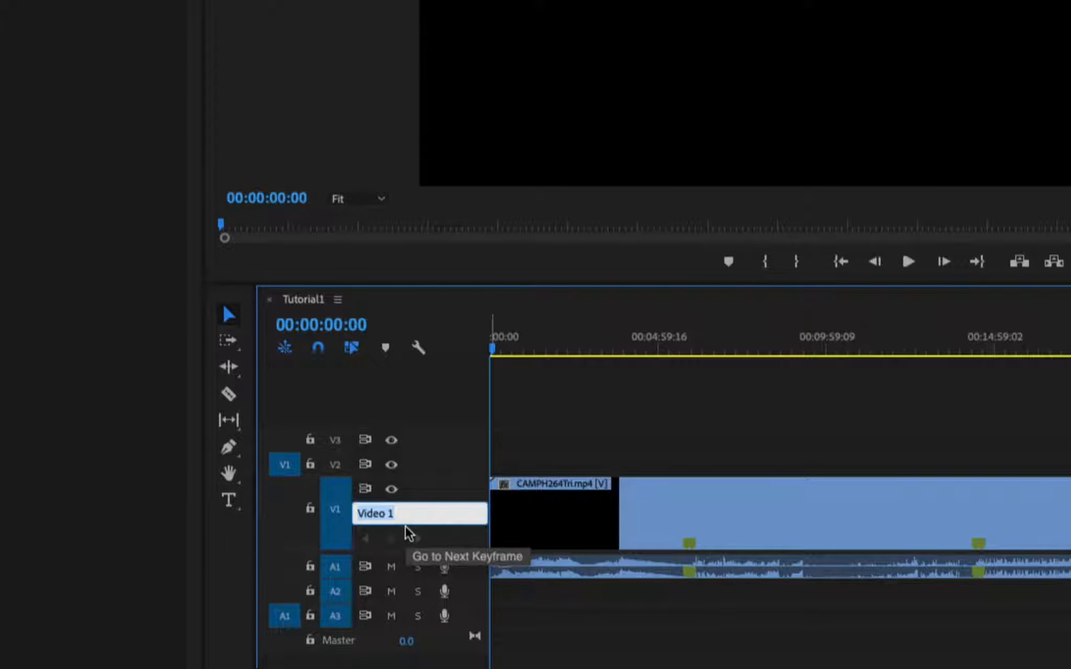
type("Camera")
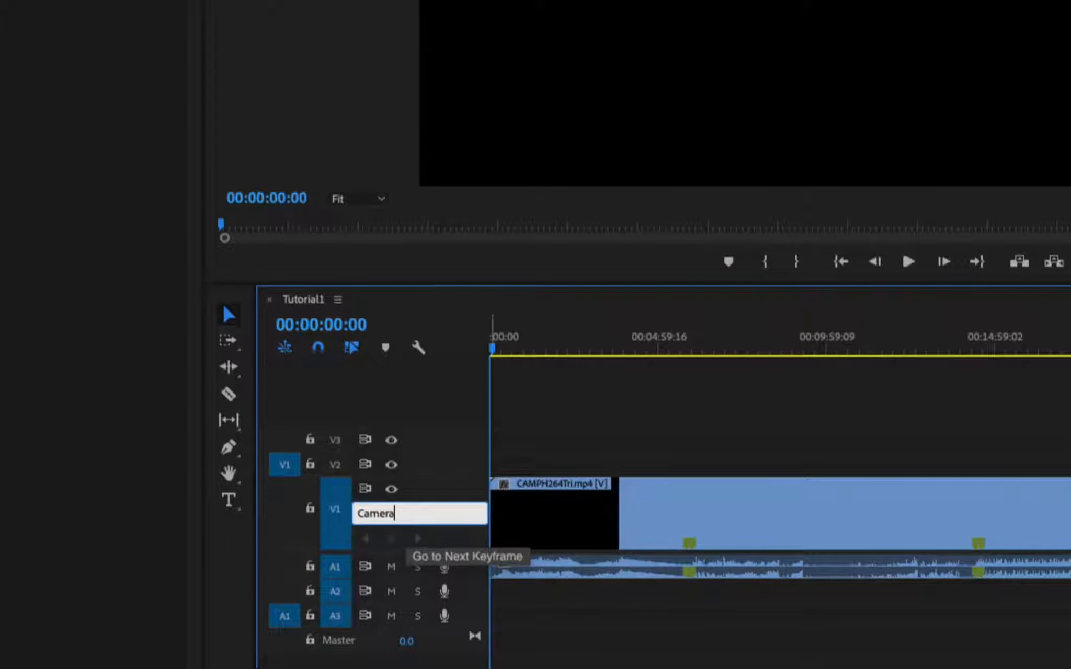
key("Return")
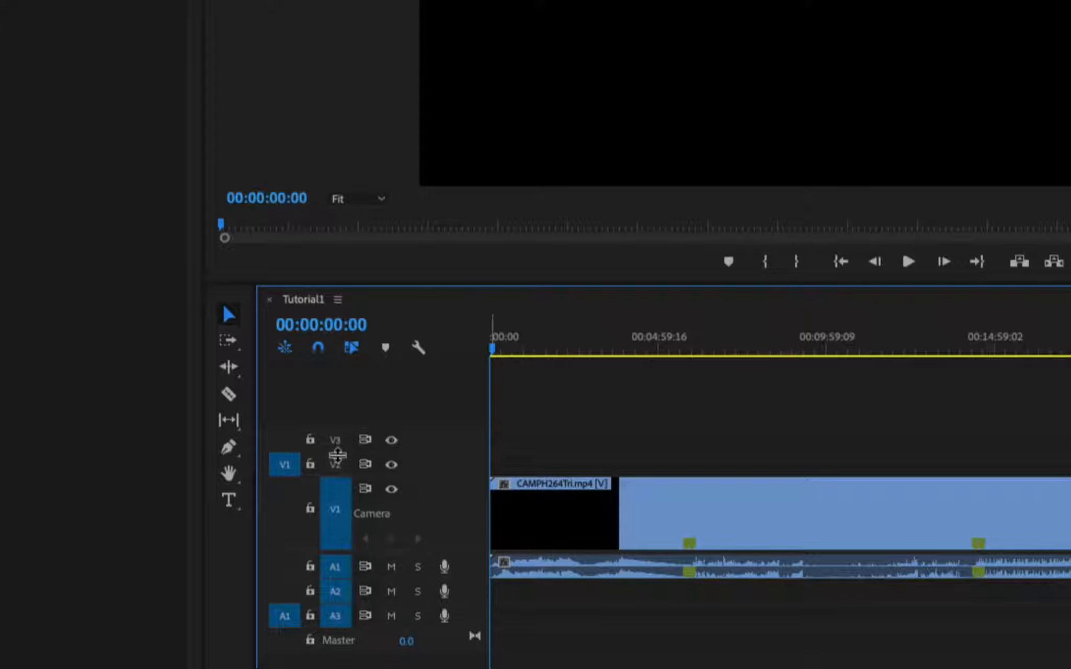
Step: Expand video track V2 in the timeline and rename it Archive
double_click(337, 459)
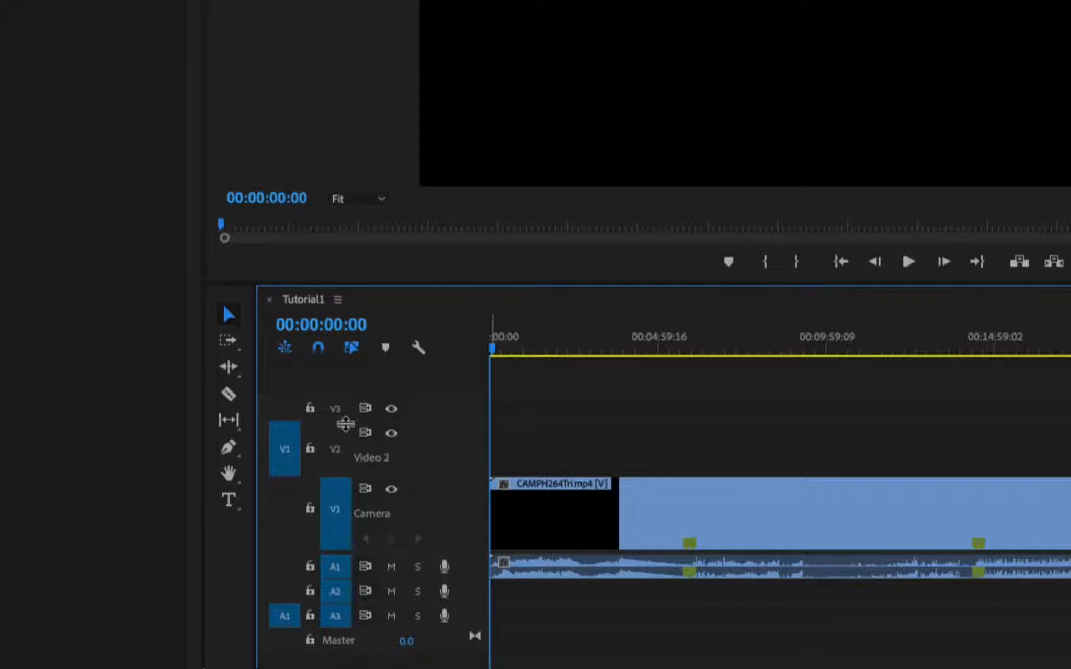
right_click(379, 462)
left_click(413, 476)
type("Archive")
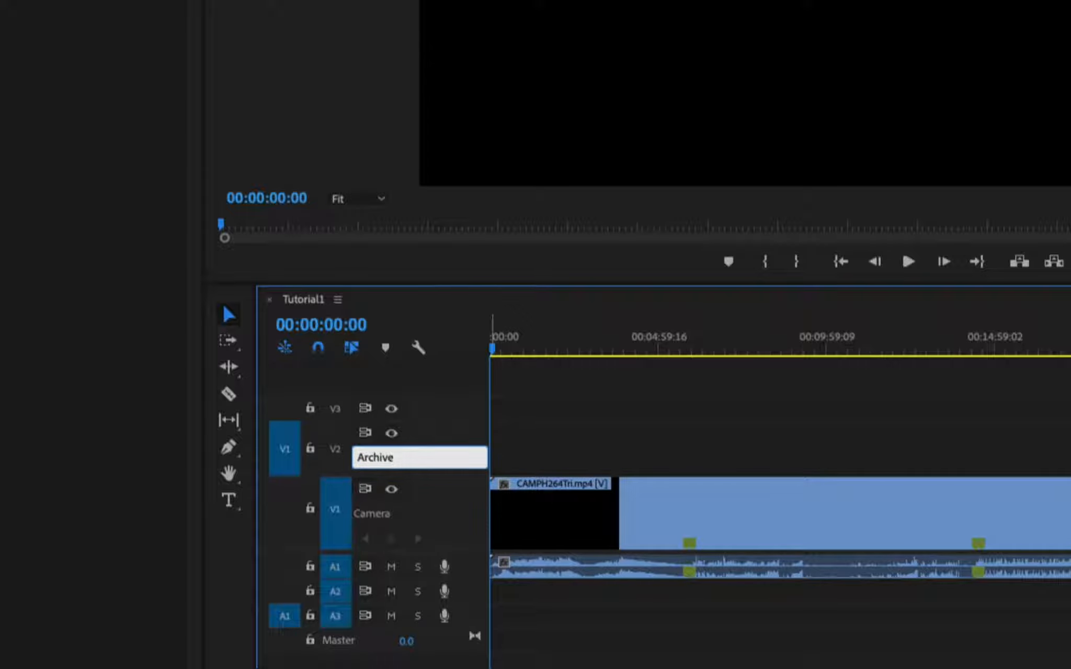
key("Return")
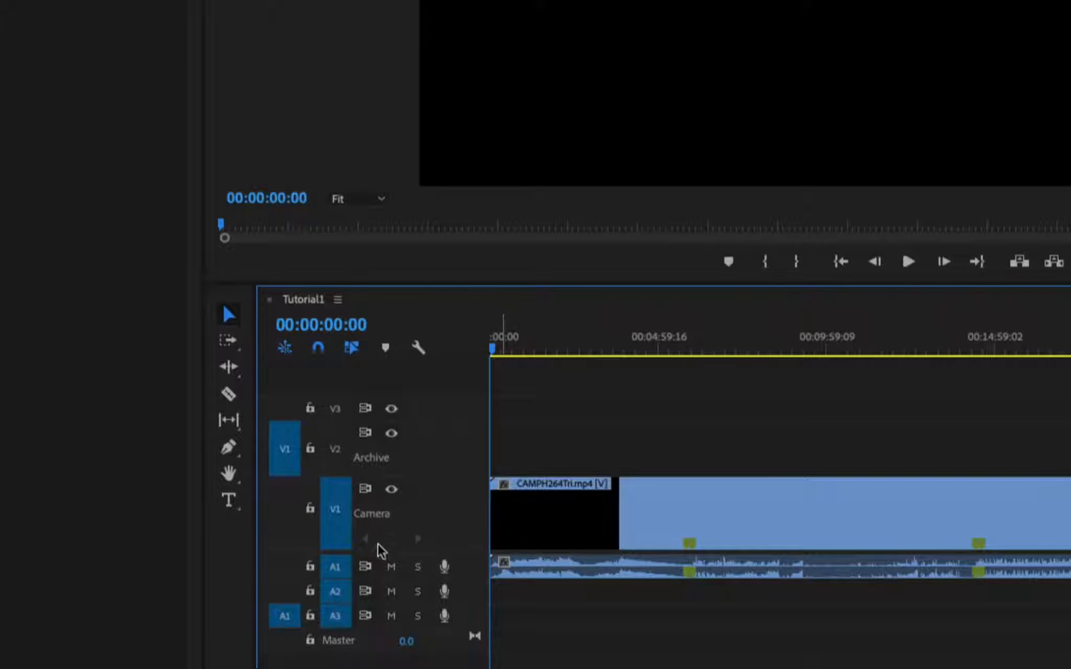
Step: Increase the height of audio track A1 and rename the track OnCamera
left_click_drag(344, 577, 345, 613)
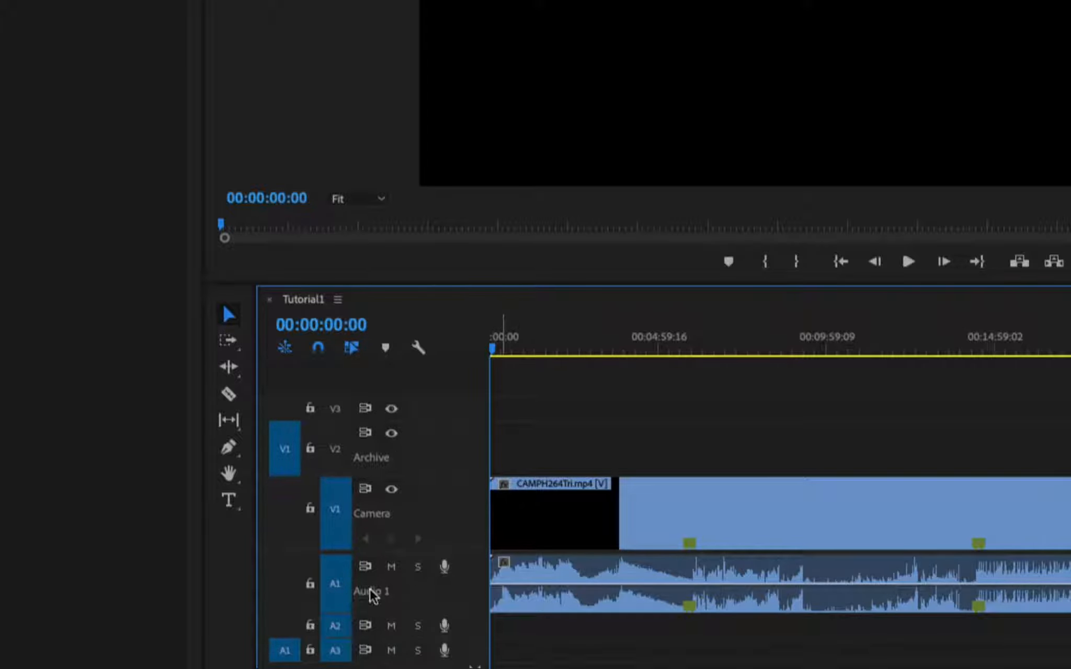
right_click(373, 597)
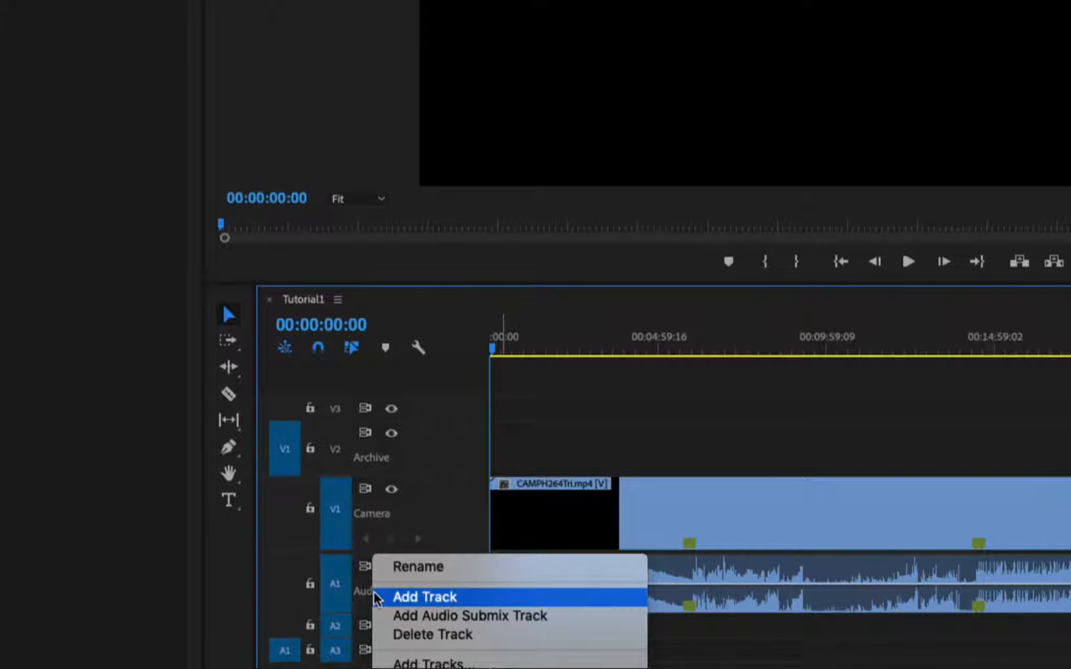
left_click(418, 567)
type("OnCamera")
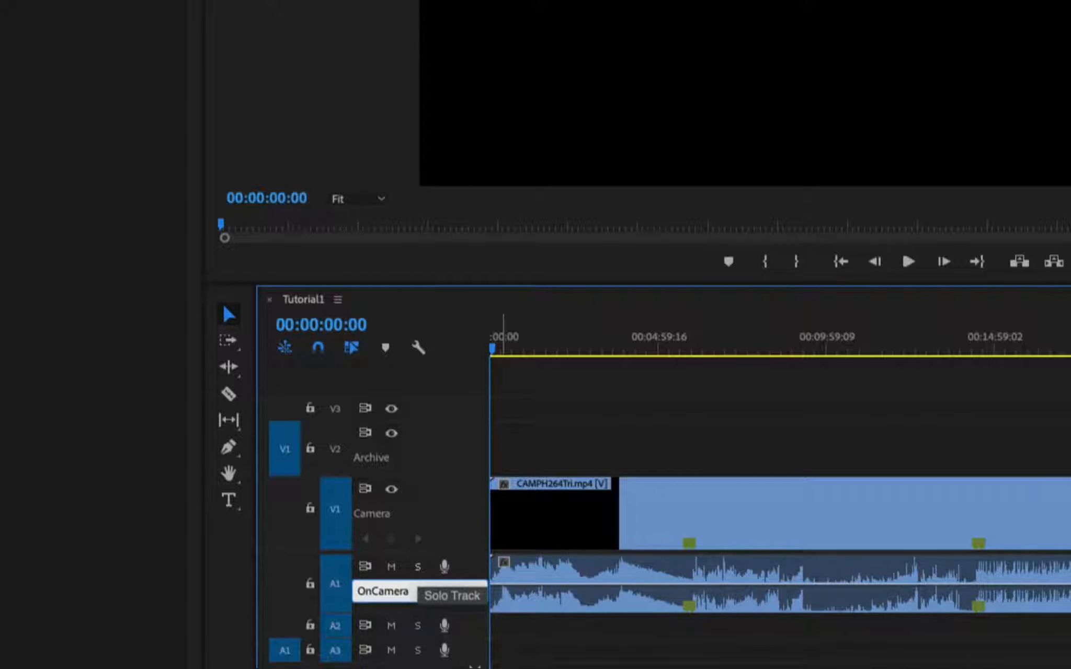
key("Return")
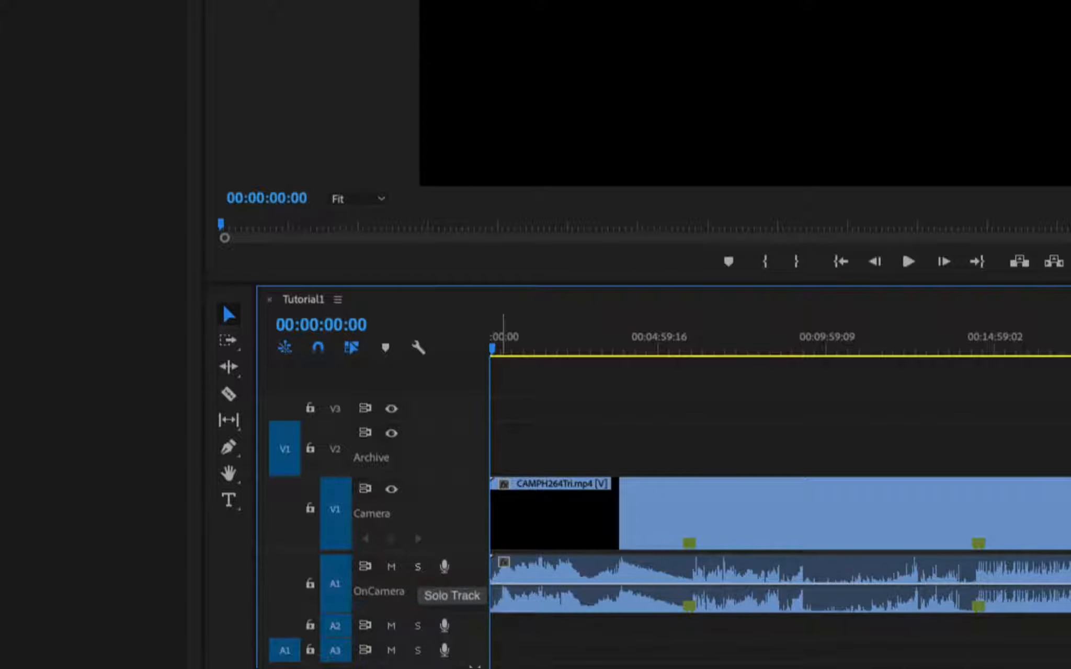
Step: Adjust the audio track heights so A2 has room for its name, and rename A2 as Music
left_click_drag(339, 648, 354, 657)
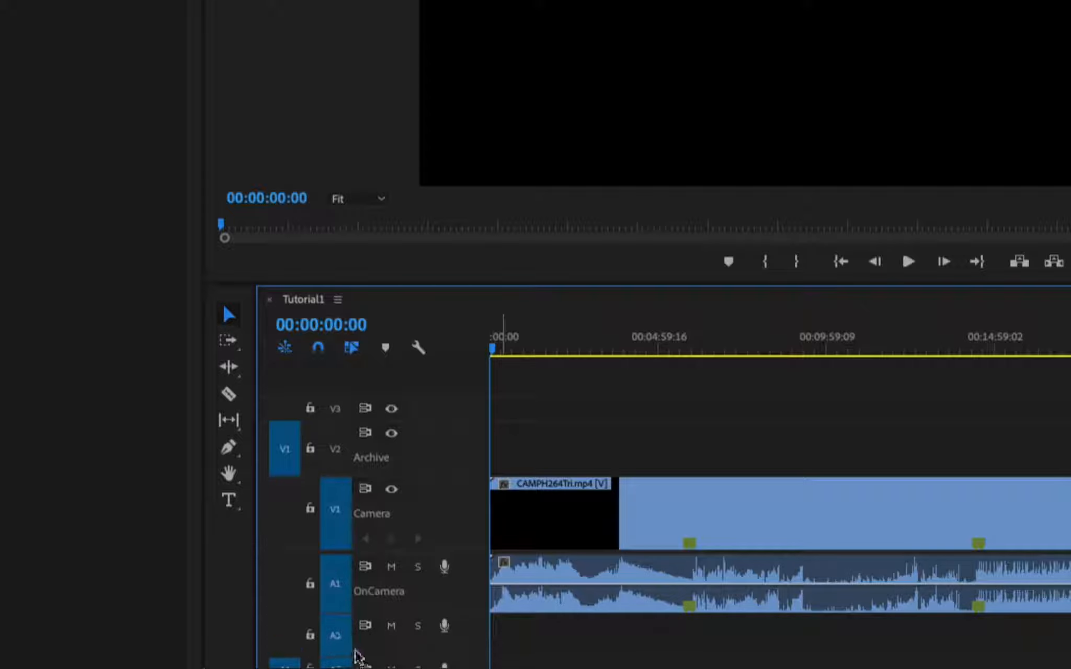
left_click_drag(342, 591, 342, 586)
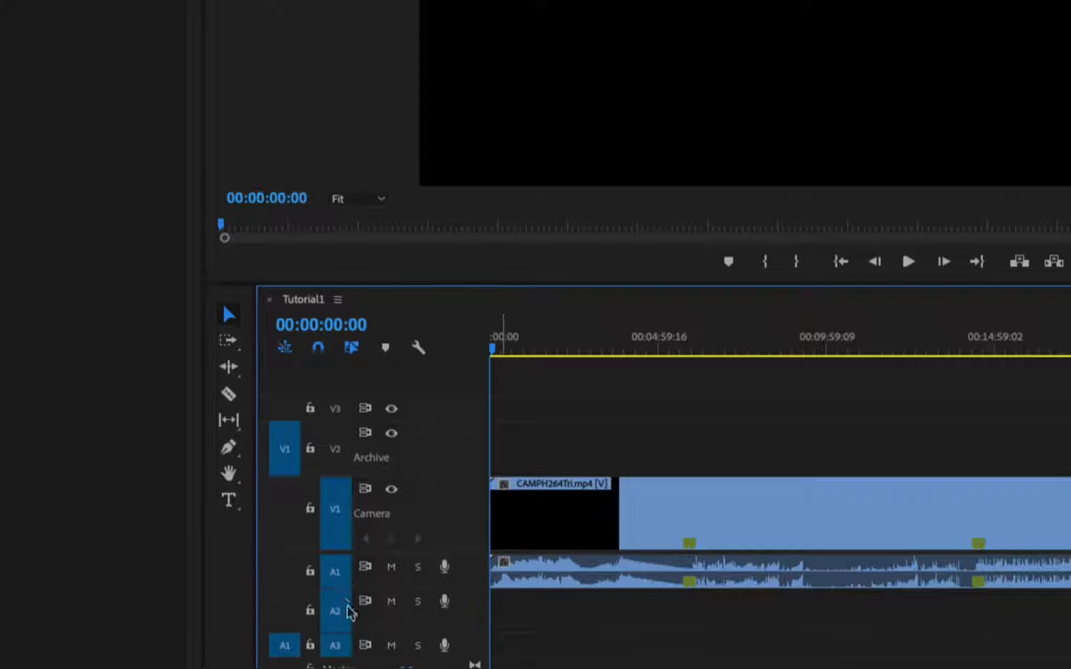
left_click_drag(342, 647, 343, 658)
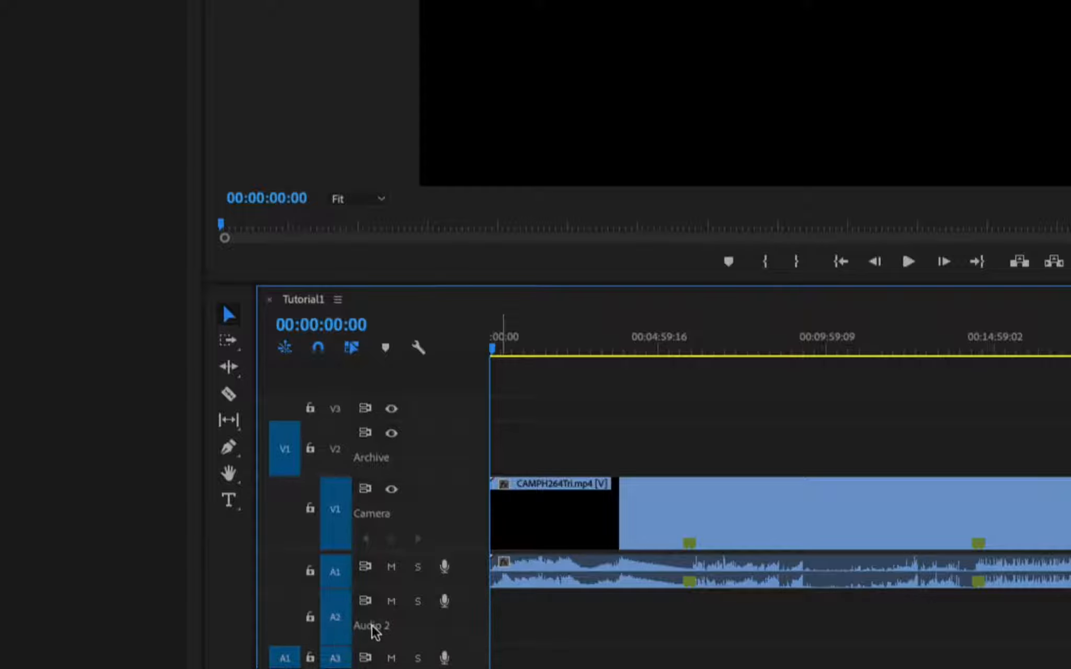
right_click(374, 633)
left_click(418, 568)
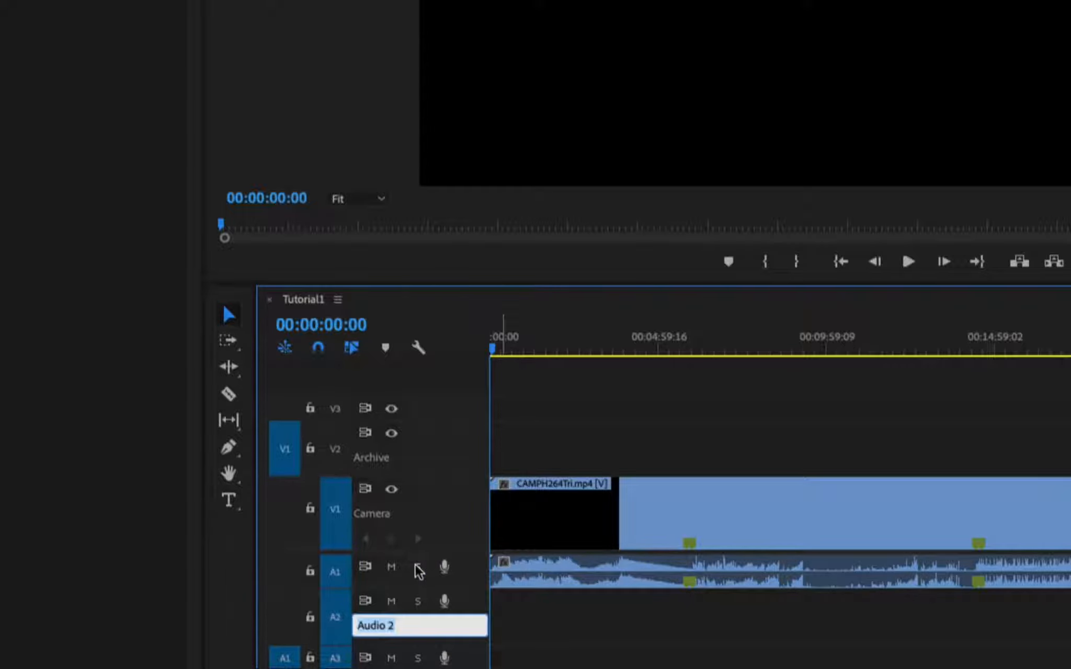
type("Music")
key("Return")
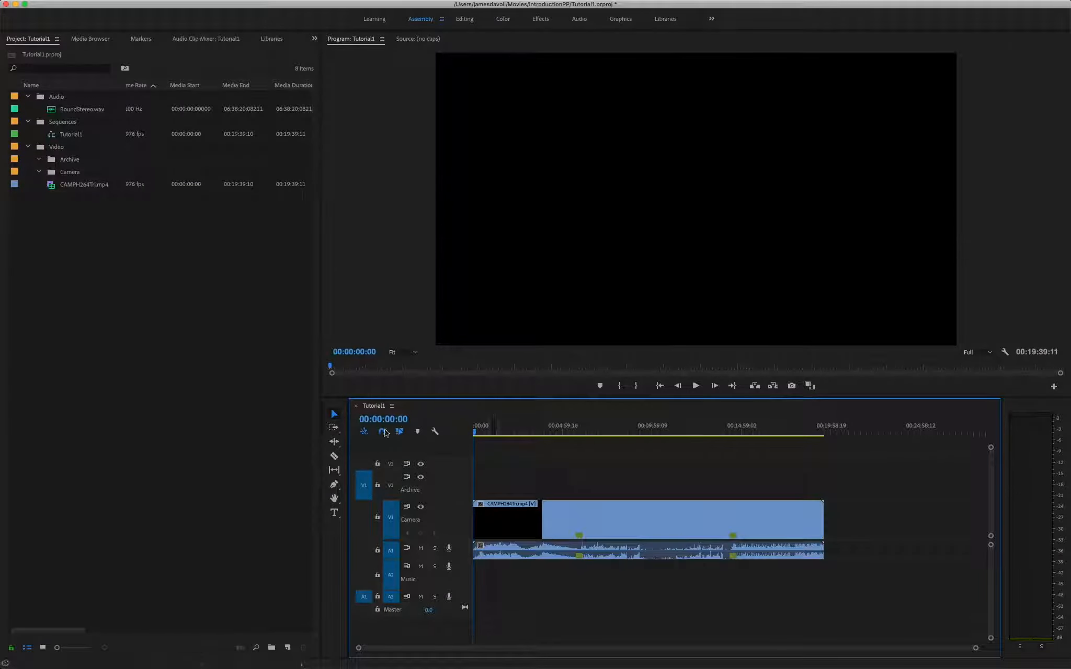
Step: Collapse the Video and Sequences bins and place BoundStereo.wav at the start of the Music track (A2)
left_click(31, 151)
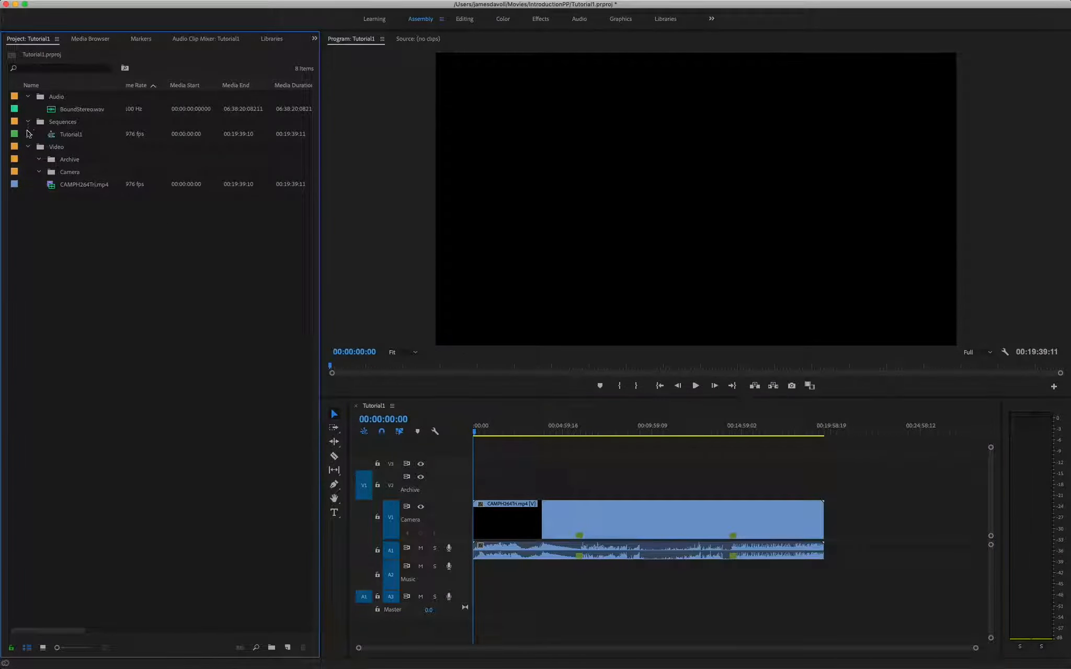
left_click(28, 147)
left_click(27, 122)
left_click_drag(62, 114, 478, 575)
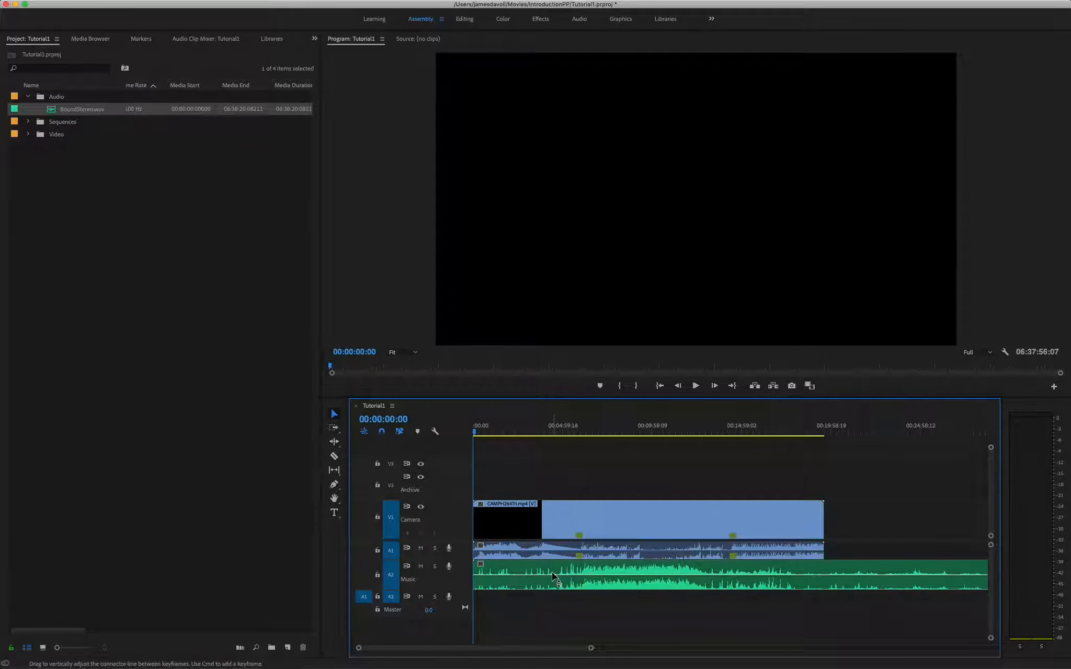
Step: Select the CAMPH264Tri.mp4 clip with its linked audio in the timeline
mouse_move(553, 572)
left_click(548, 547)
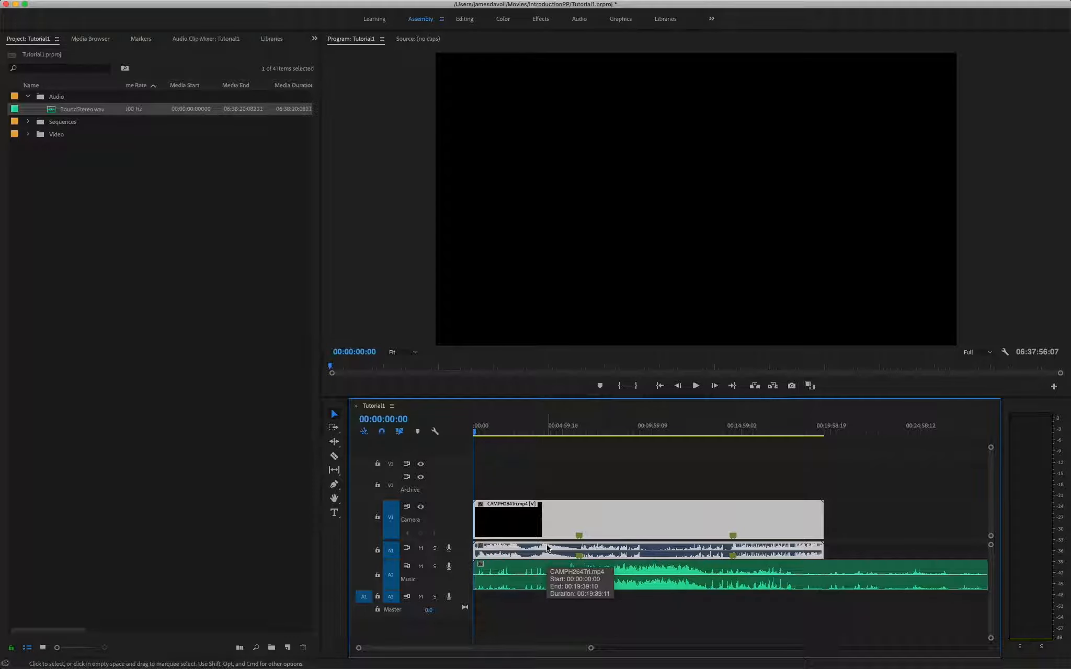